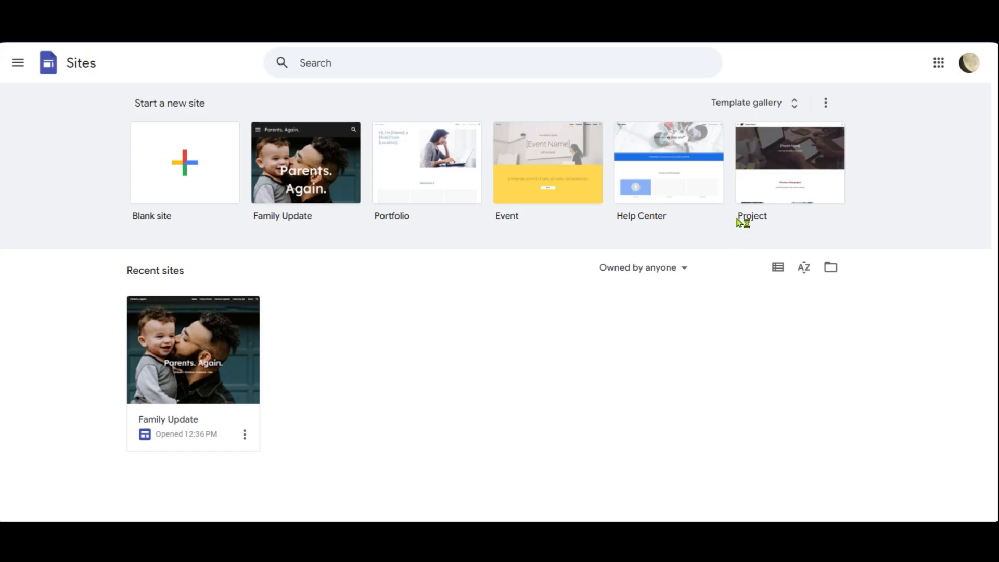
# - Browse the full template gallery and create a new site from the Salon template under Small business
pyautogui.click(734, 103)
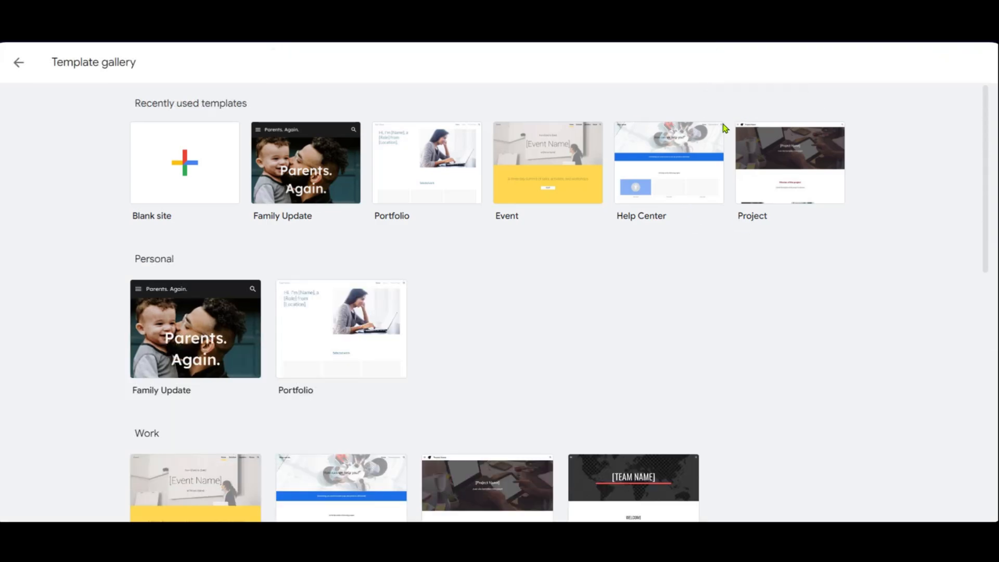
pyautogui.scroll(-5, 598, 245)
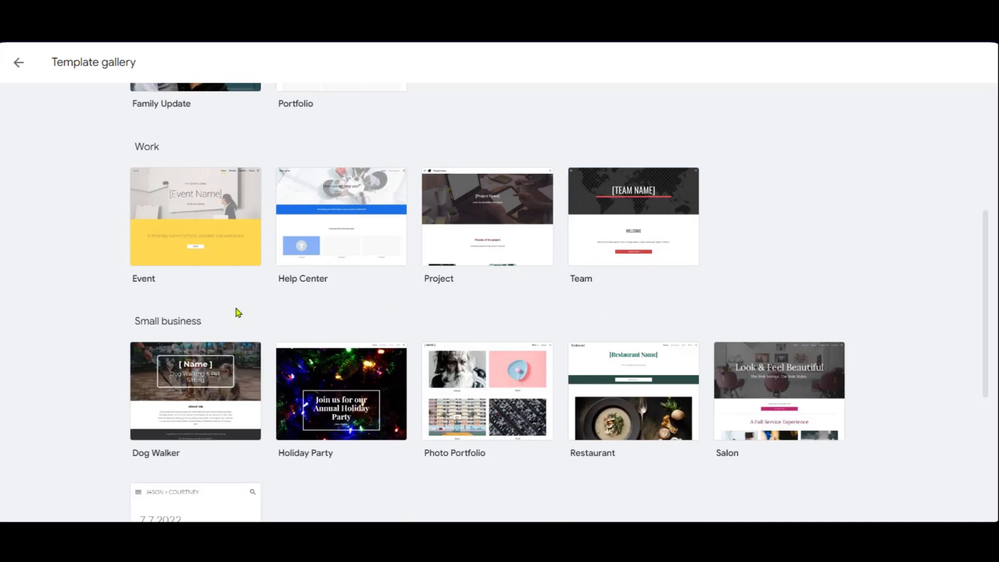
pyautogui.scroll(-2, 217, 291)
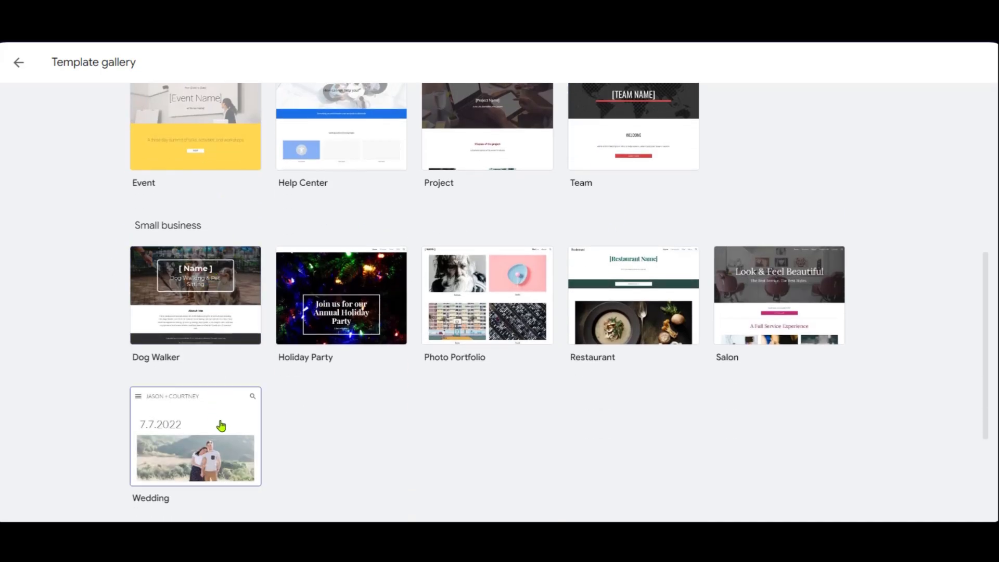
pyautogui.scroll(-4, 220, 423)
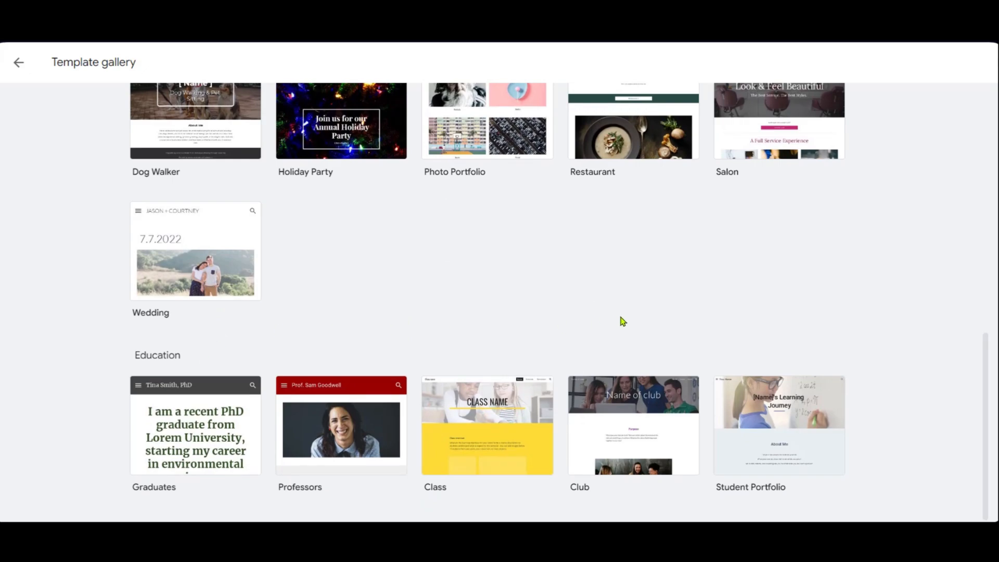
pyautogui.scroll(2, 708, 331)
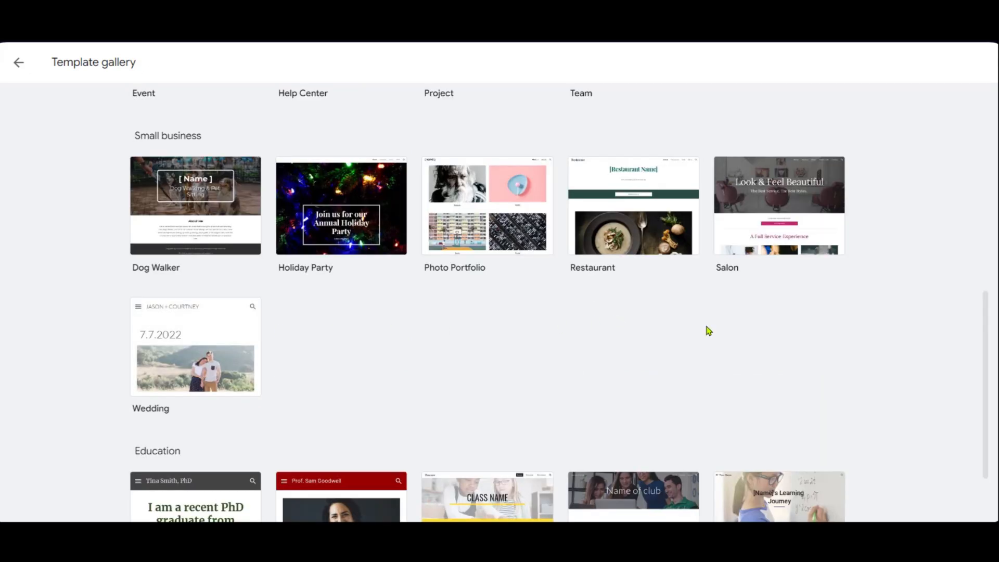
pyautogui.scroll(4, 708, 331)
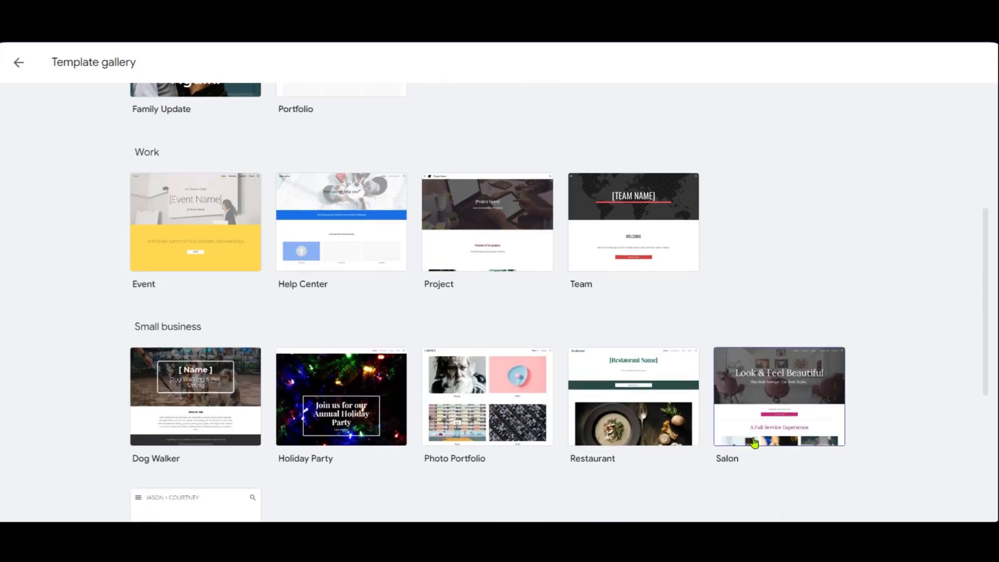
pyautogui.click(778, 410)
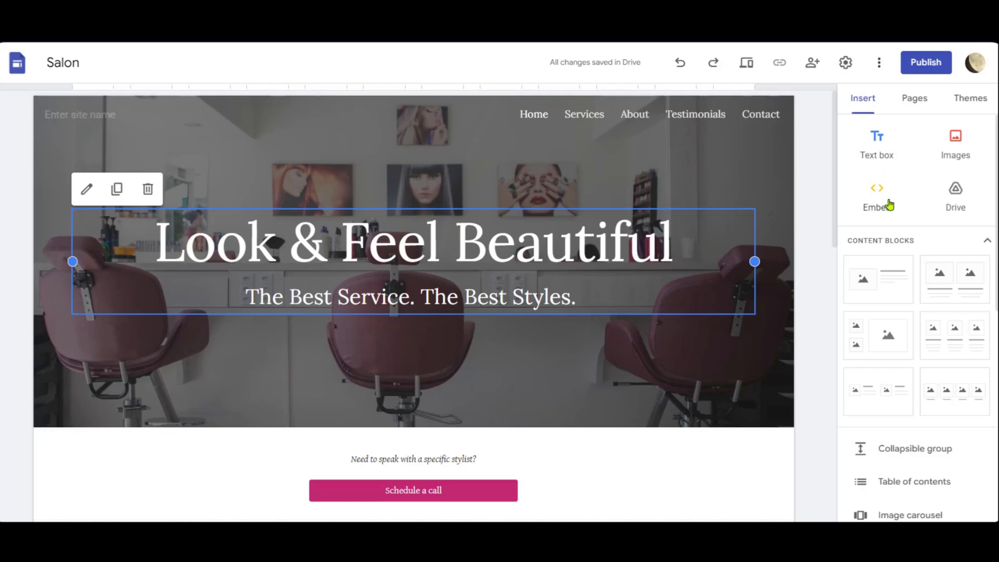
# - Look over the insert options and the home page, and open the Analytics section of the site settings
pyautogui.scroll(-5, 915, 234)
pyautogui.scroll(5, 913, 232)
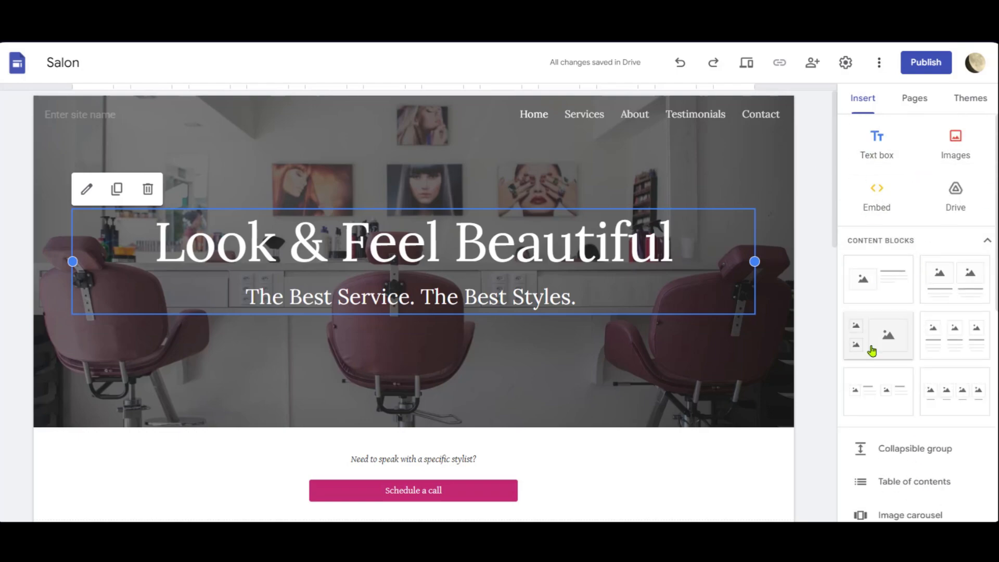
pyautogui.scroll(-5, 879, 312)
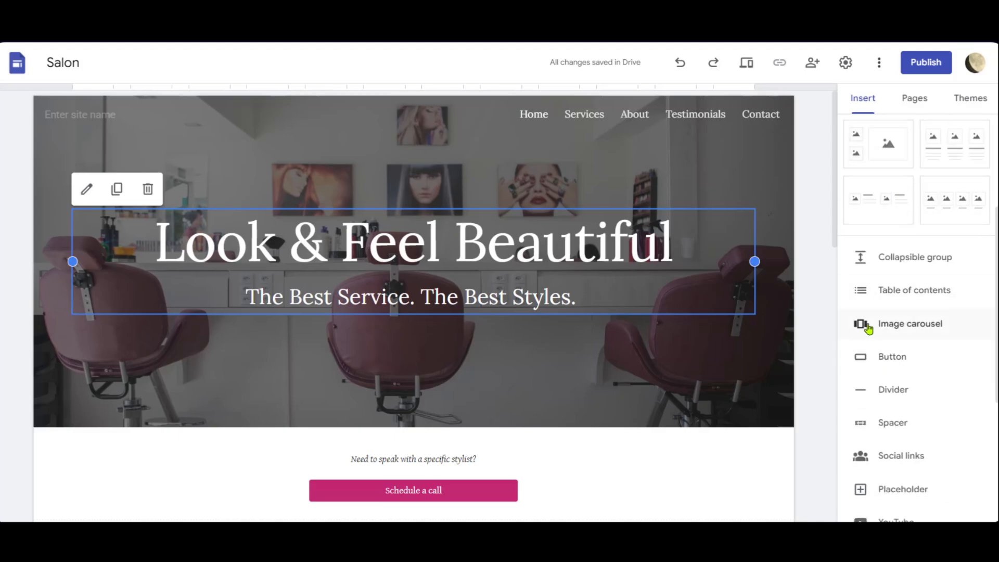
pyautogui.scroll(-5, 865, 328)
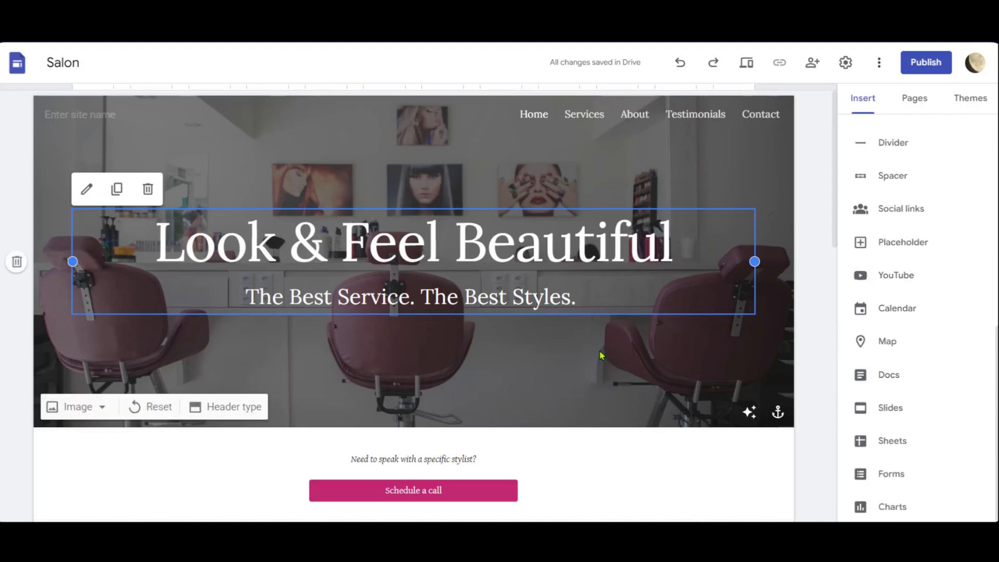
pyautogui.scroll(-10, 601, 355)
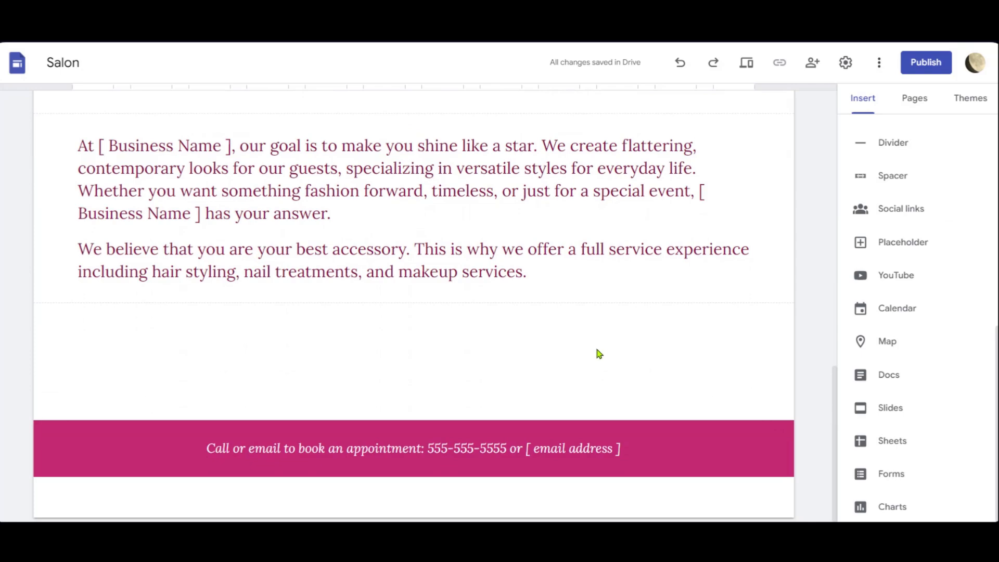
pyautogui.scroll(10, 598, 354)
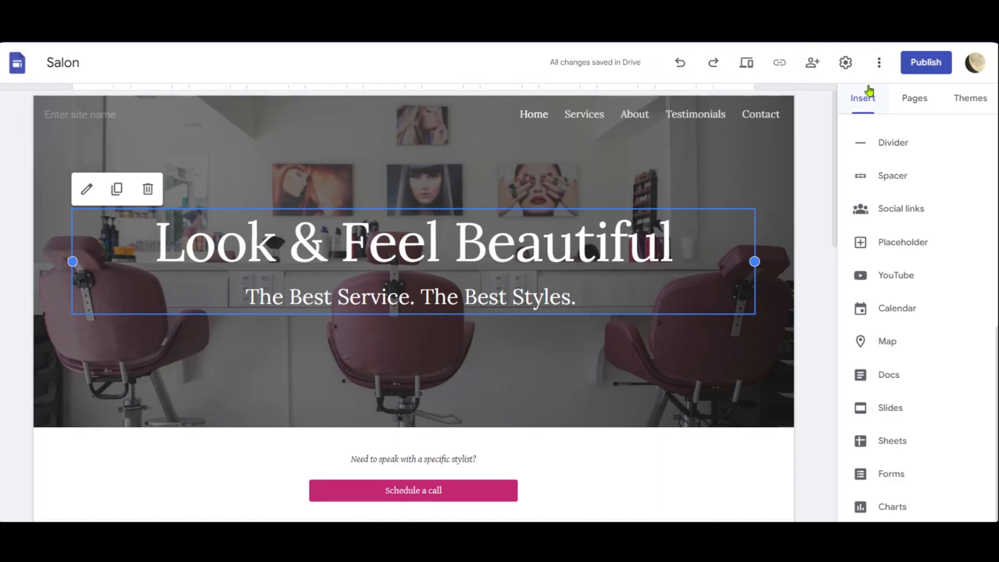
pyautogui.click(846, 64)
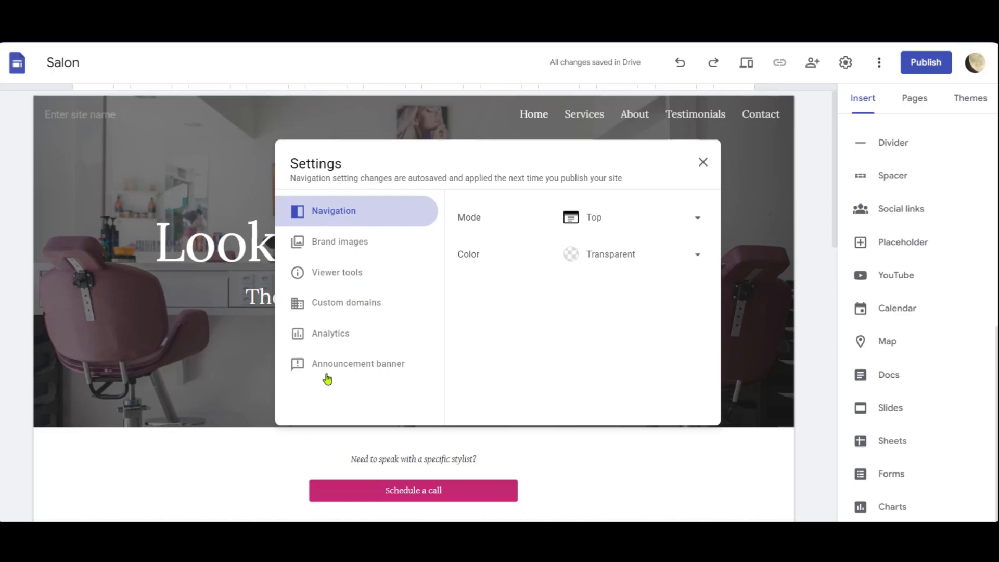
pyautogui.click(332, 340)
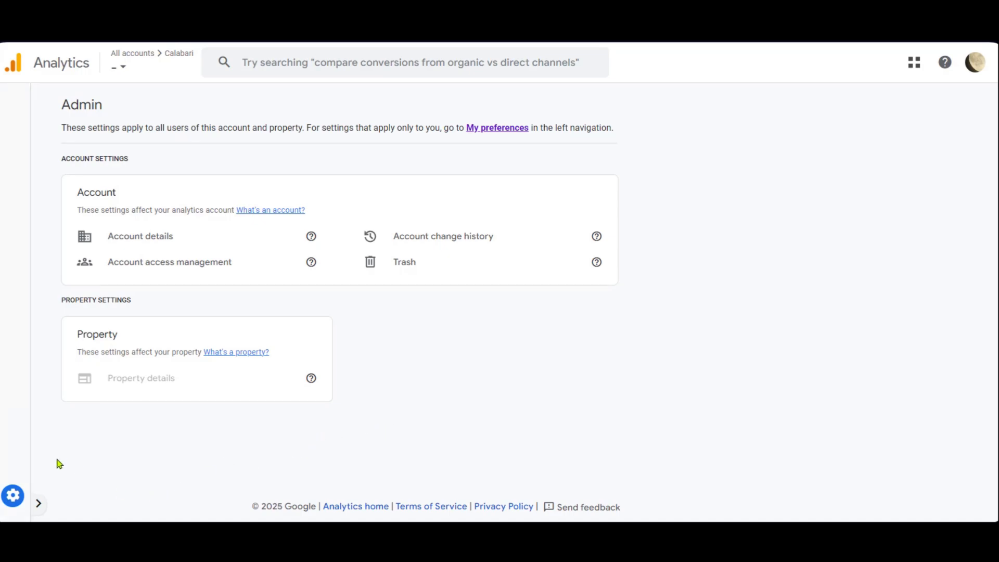
# - Switch to the Google Analytics admin page, start creating a new account and name it Salon Fair
pyautogui.moveTo(13, 500)
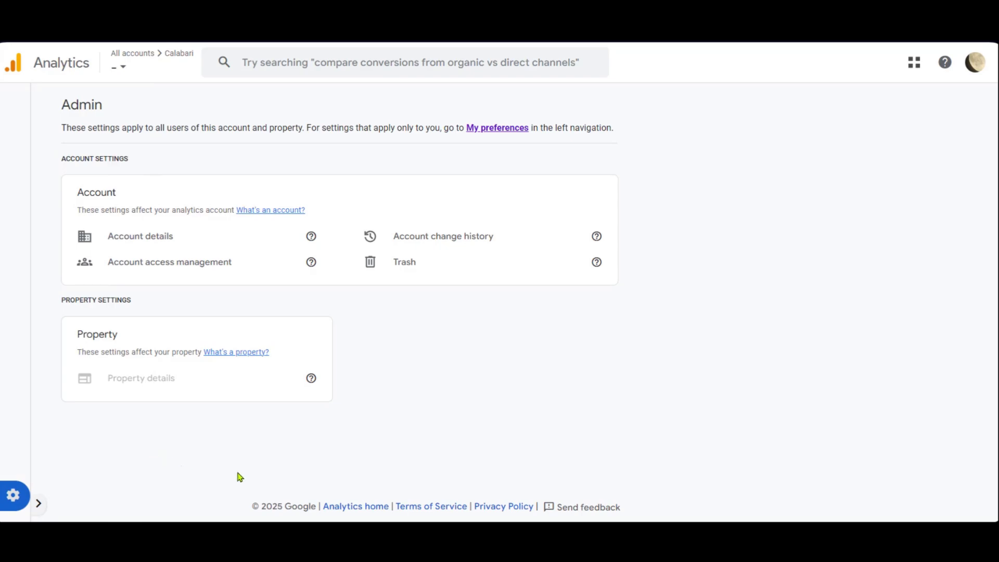
pyautogui.click(39, 505)
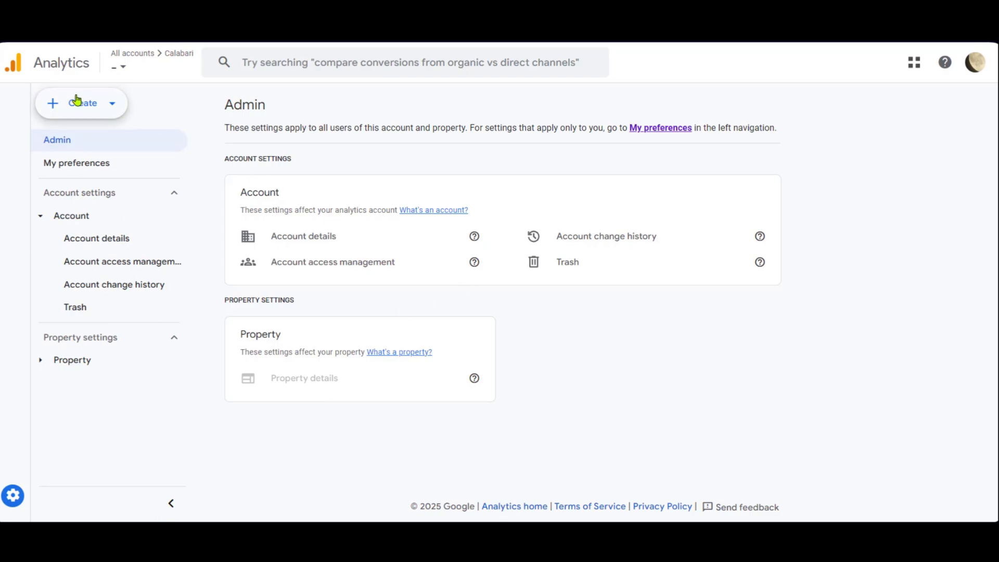
pyautogui.click(89, 108)
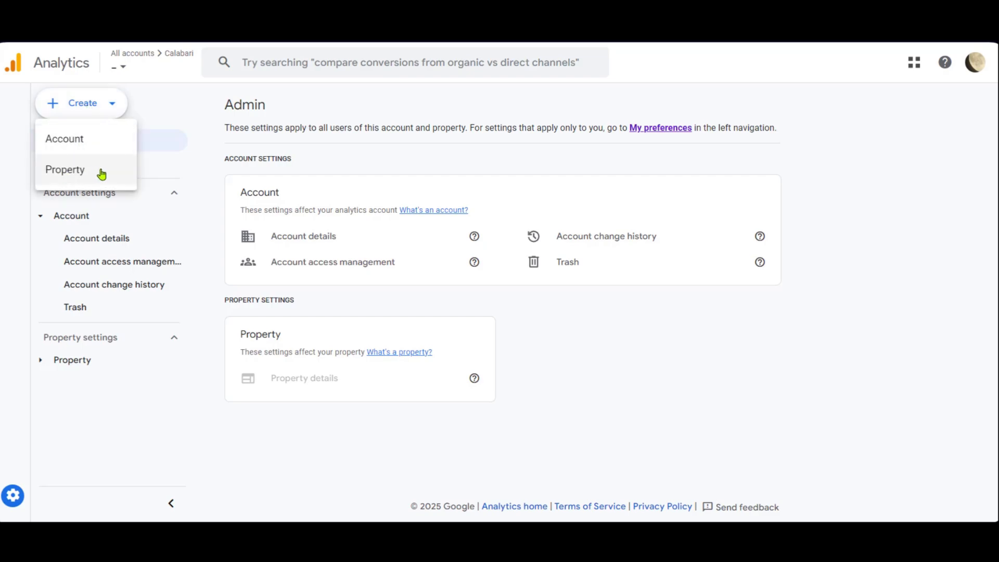
pyautogui.click(89, 141)
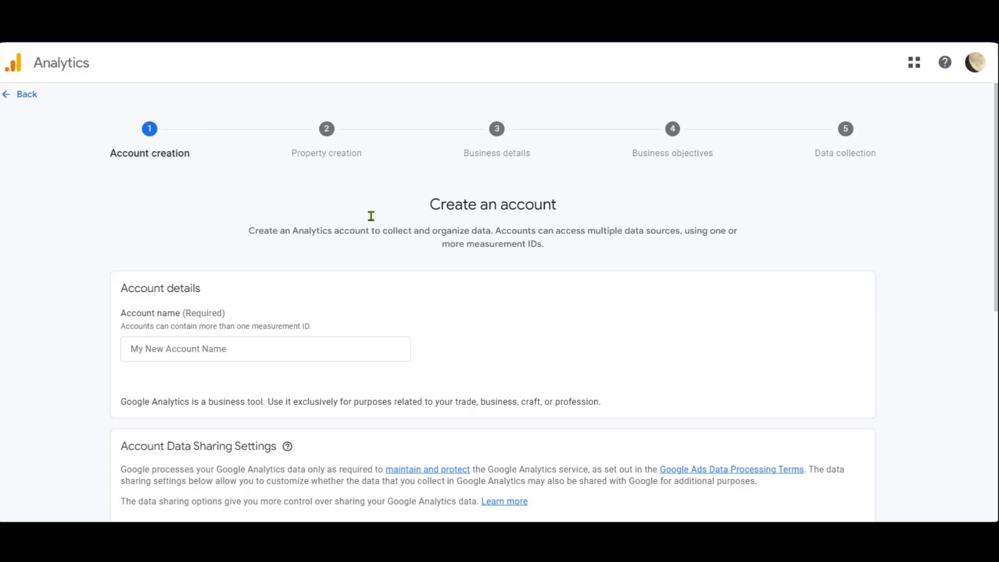
pyautogui.scroll(-2, 156, 285)
pyautogui.scroll(2, 149, 223)
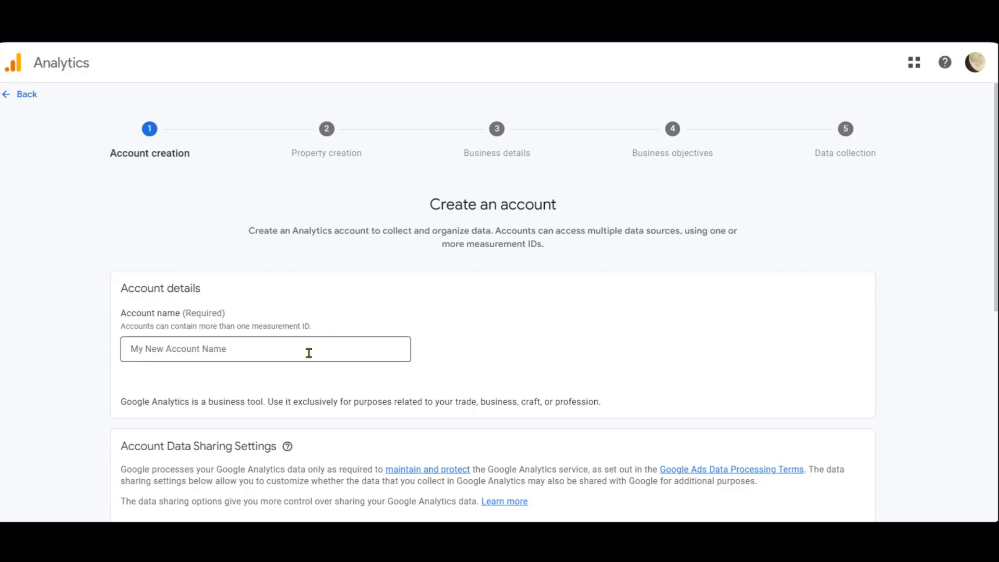
pyautogui.click(252, 353)
pyautogui.write('Salon Fair')
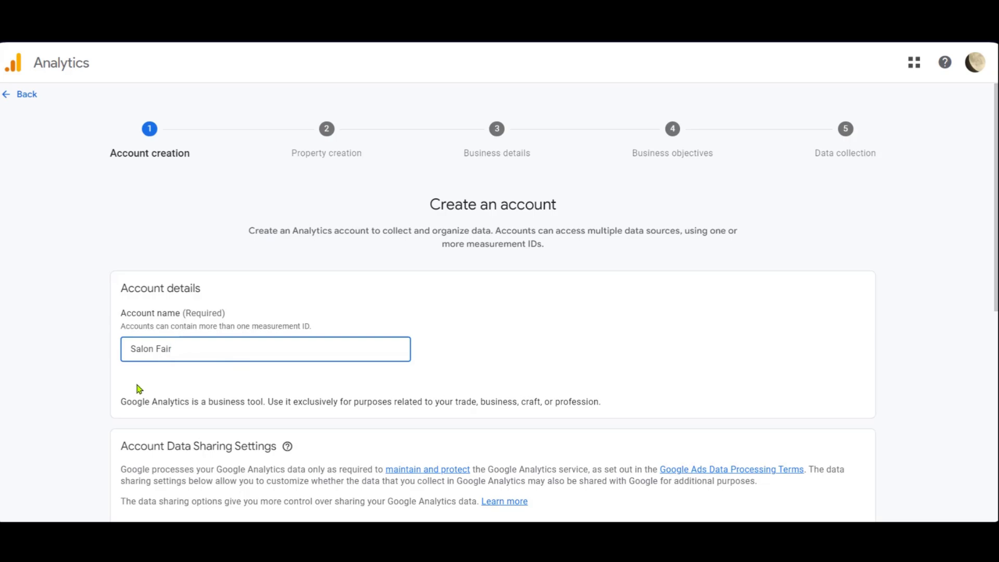
# - Review the account data sharing settings and continue to property creation with the preset choices
pyautogui.scroll(-8, 183, 380)
pyautogui.scroll(2, 188, 368)
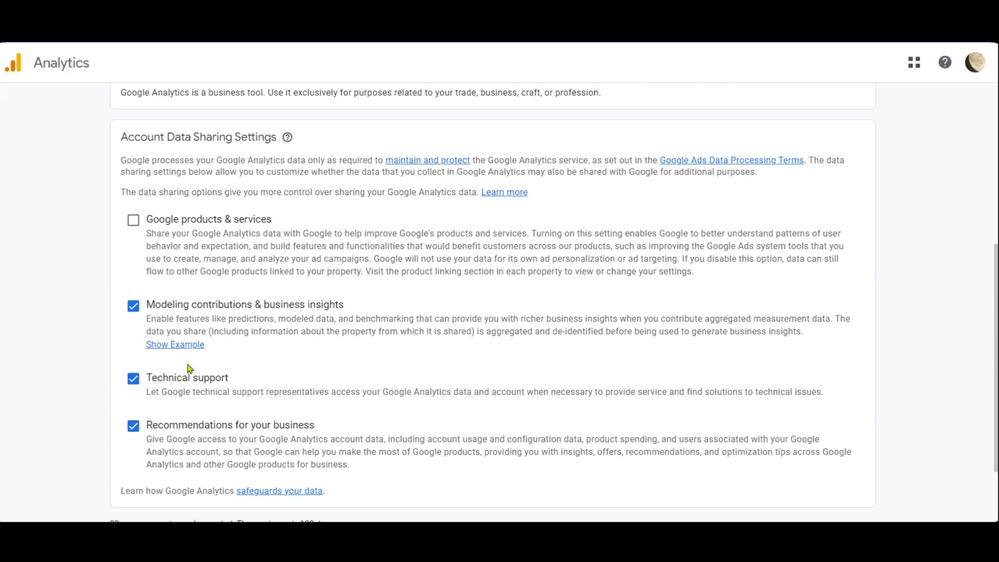
pyautogui.scroll(2, 172, 322)
pyautogui.scroll(-2, 320, 319)
pyautogui.scroll(-2, 230, 307)
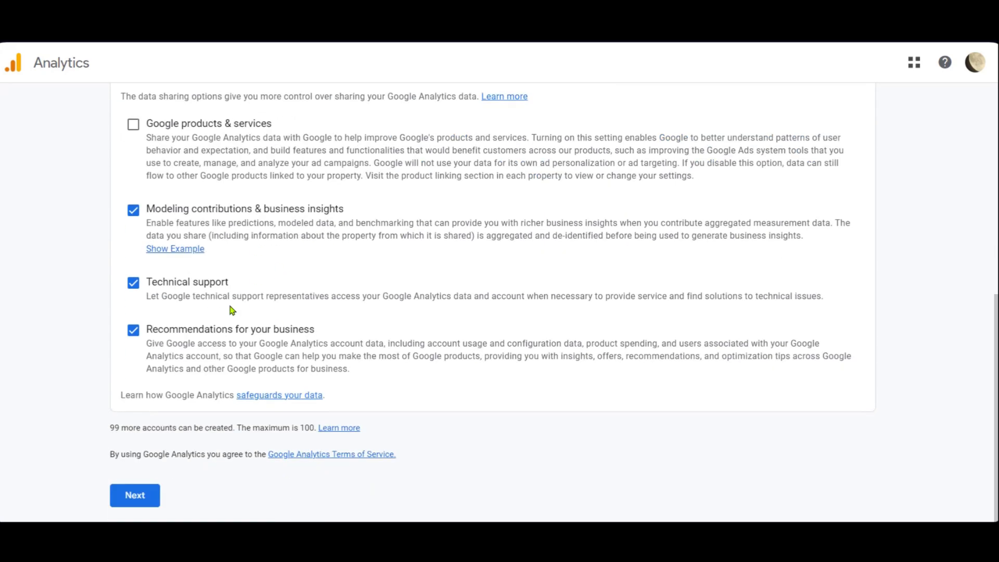
pyautogui.click(134, 496)
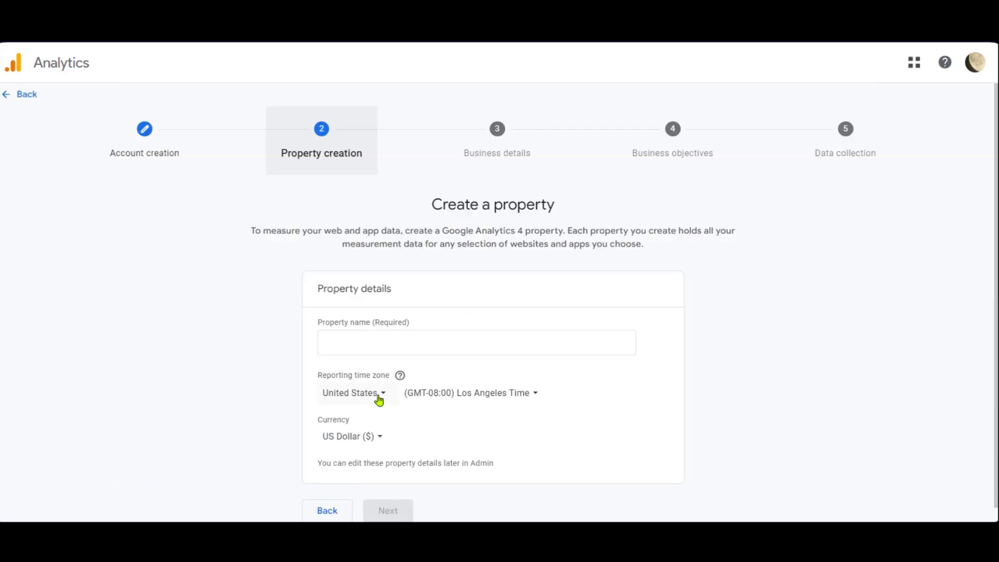
# - Name the property Salon Fair, keep US Dollar as the currency and continue to the business details
pyautogui.click(450, 341)
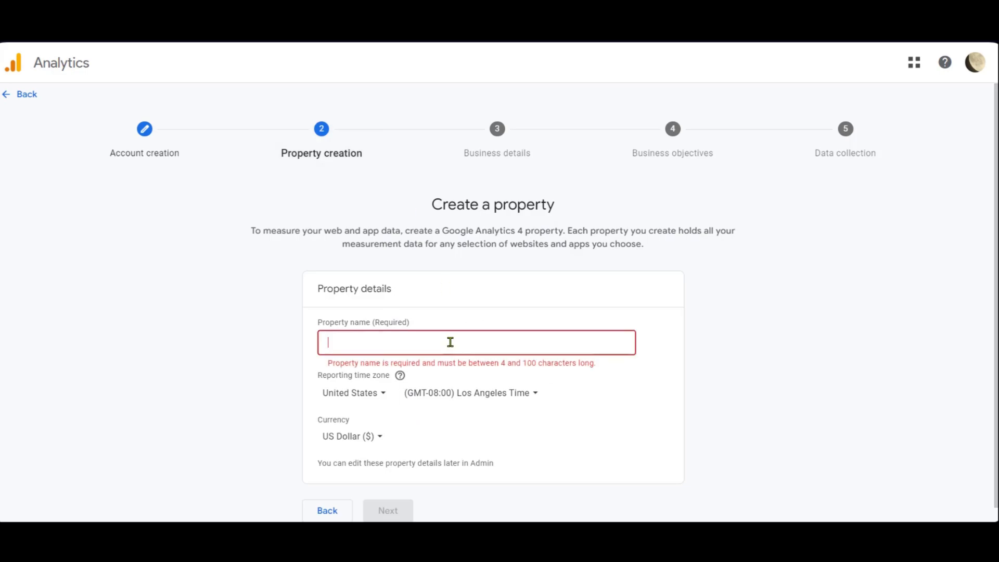
pyautogui.write('Salon Fair')
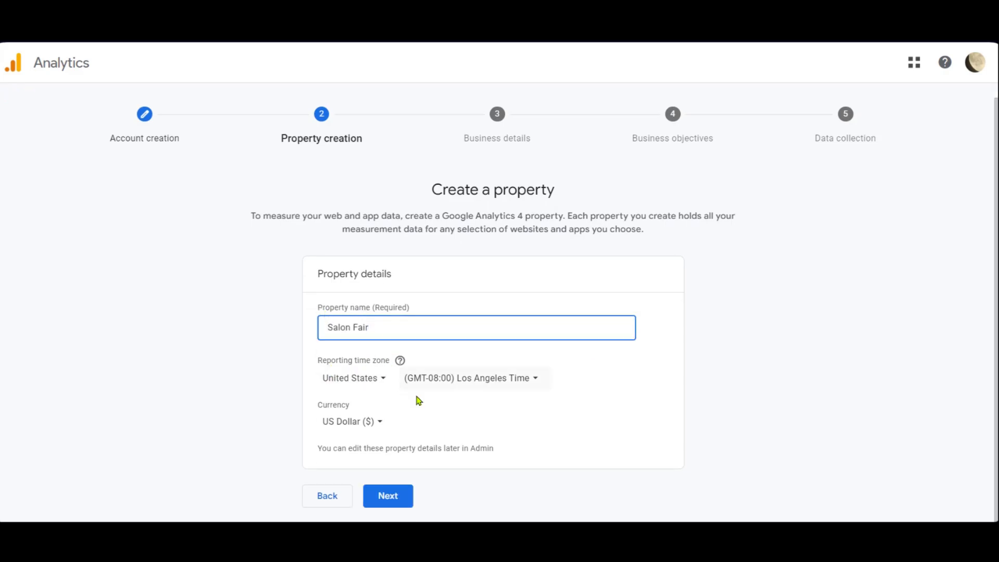
pyautogui.click(375, 424)
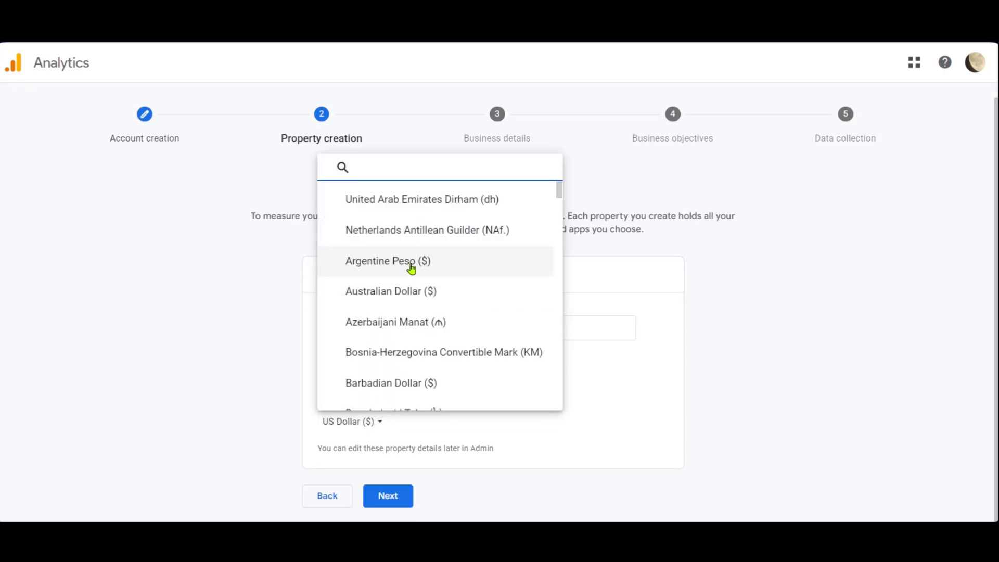
pyautogui.click(332, 514)
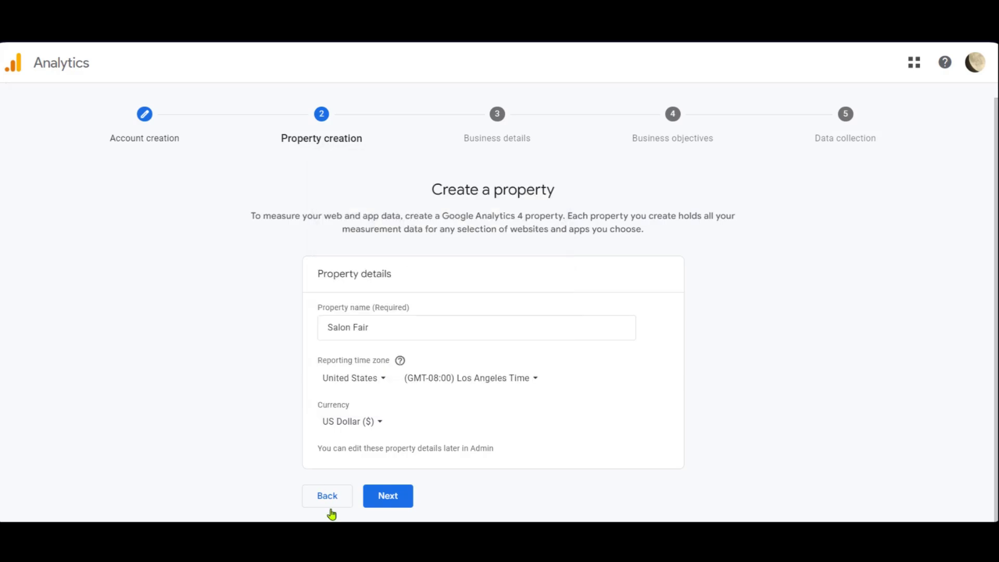
pyautogui.click(386, 500)
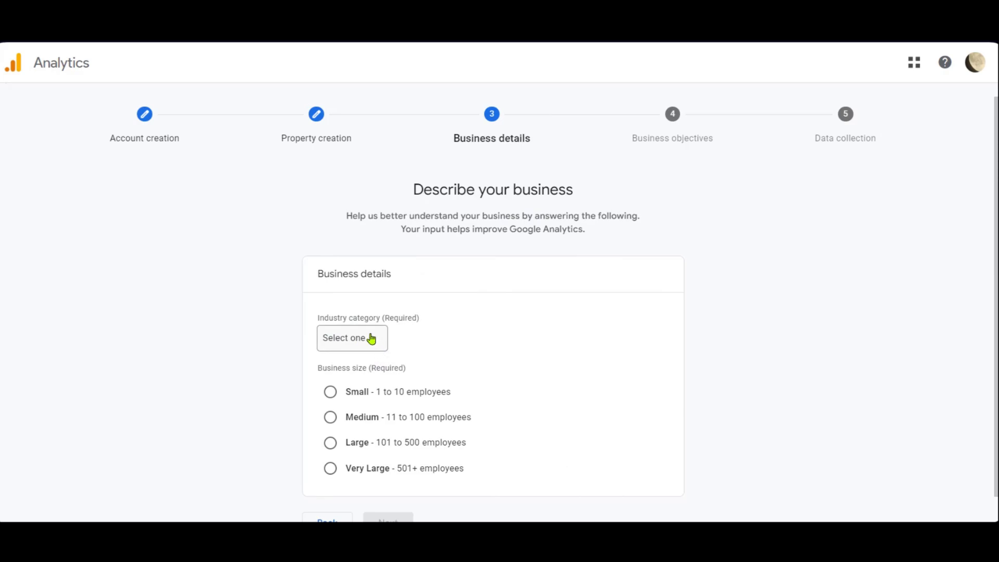
# - Describe the business as Beauty & Fitness with a Small size of 1 to 10 employees and continue
pyautogui.click(350, 344)
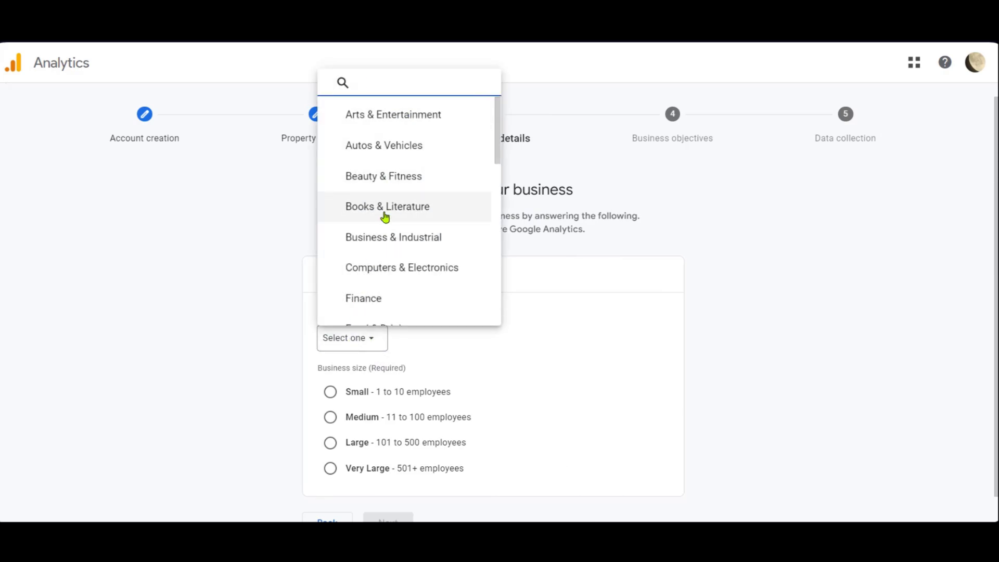
pyautogui.click(375, 180)
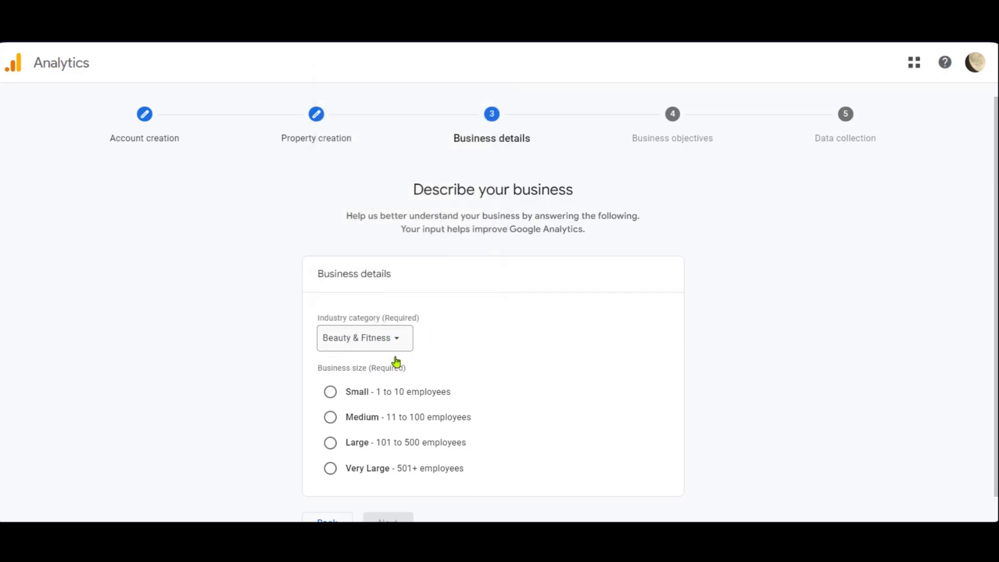
pyautogui.scroll(-1, 498, 387)
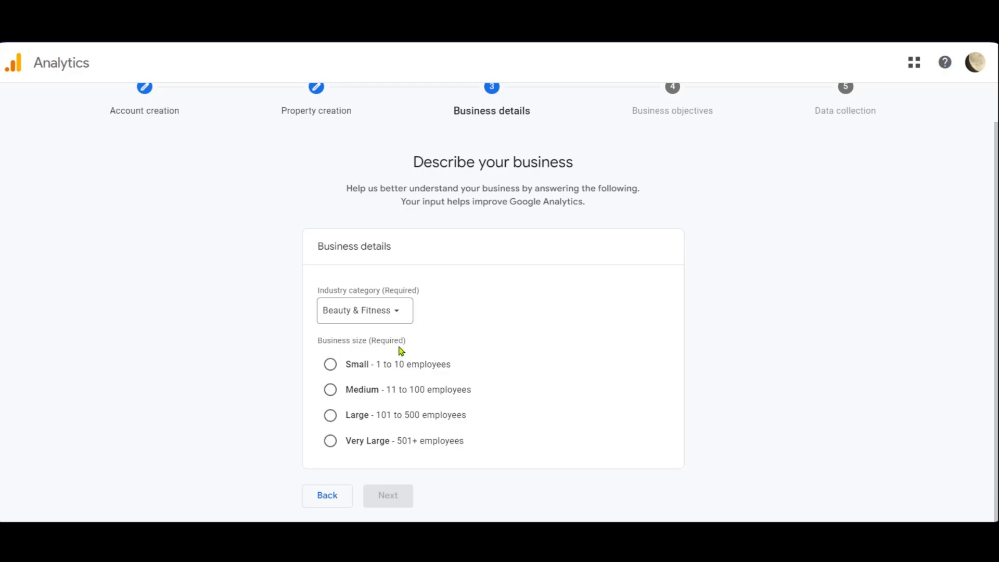
pyautogui.click(330, 364)
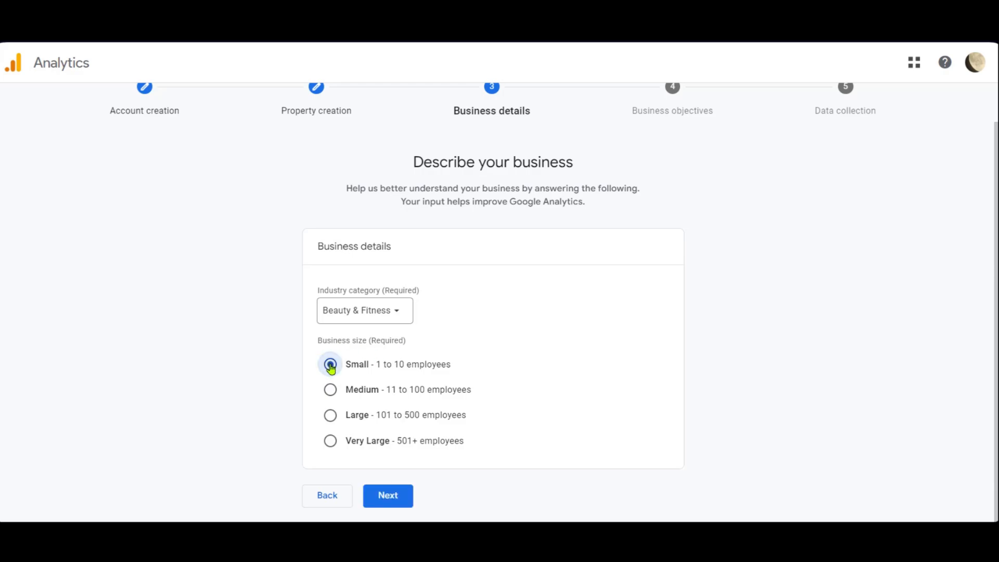
pyautogui.click(383, 497)
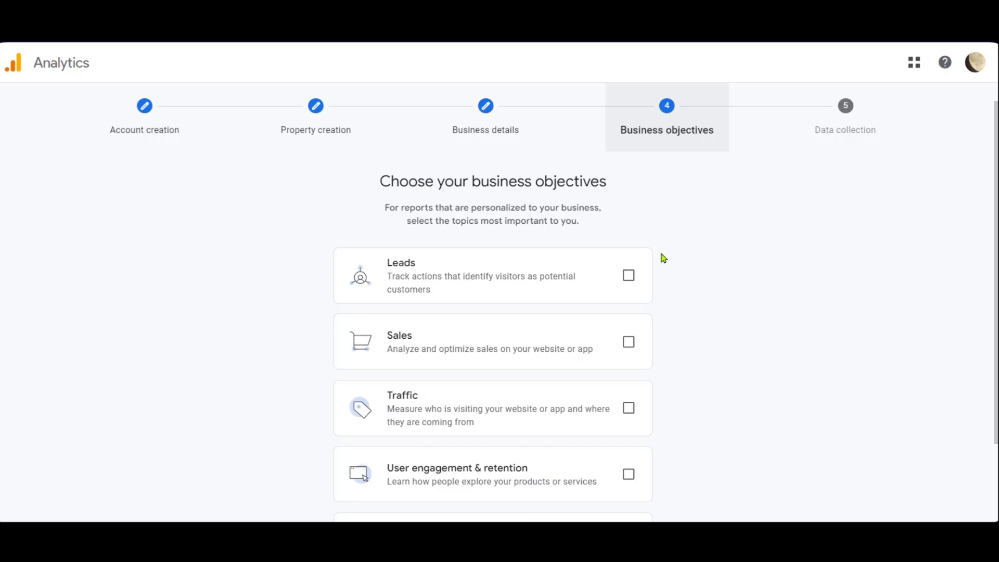
# - Choose Leads, Sales and Traffic as the business objectives
pyautogui.click(628, 275)
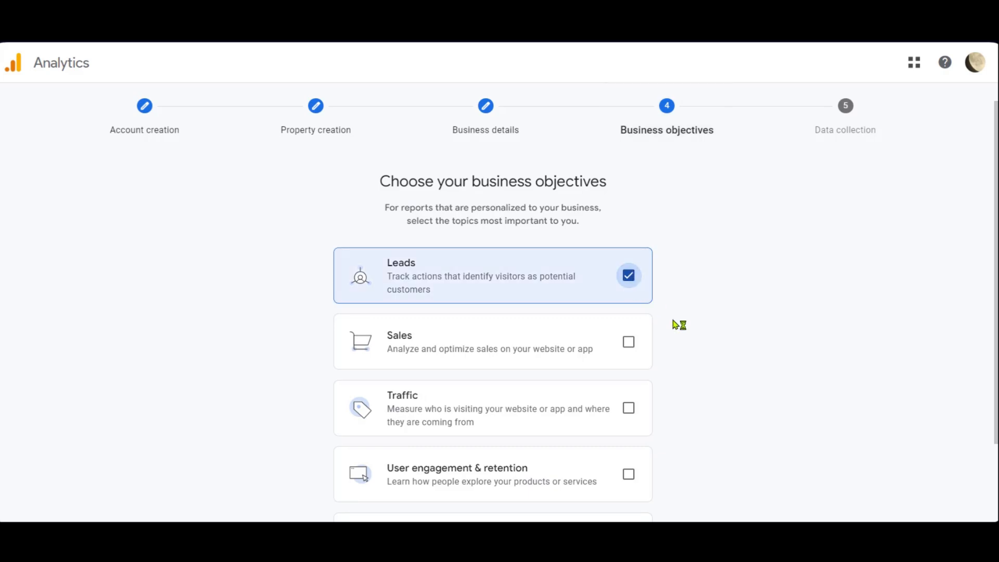
pyautogui.scroll(-2, 675, 326)
pyautogui.click(629, 244)
pyautogui.click(628, 309)
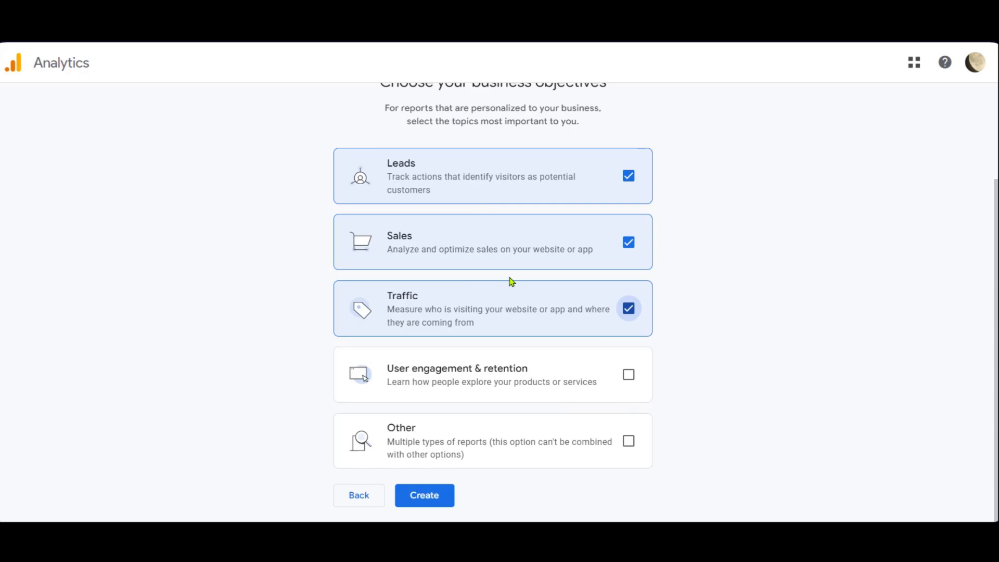
# - Review the selected business objectives and create the Analytics property with them
pyautogui.scroll(3, 791, 296)
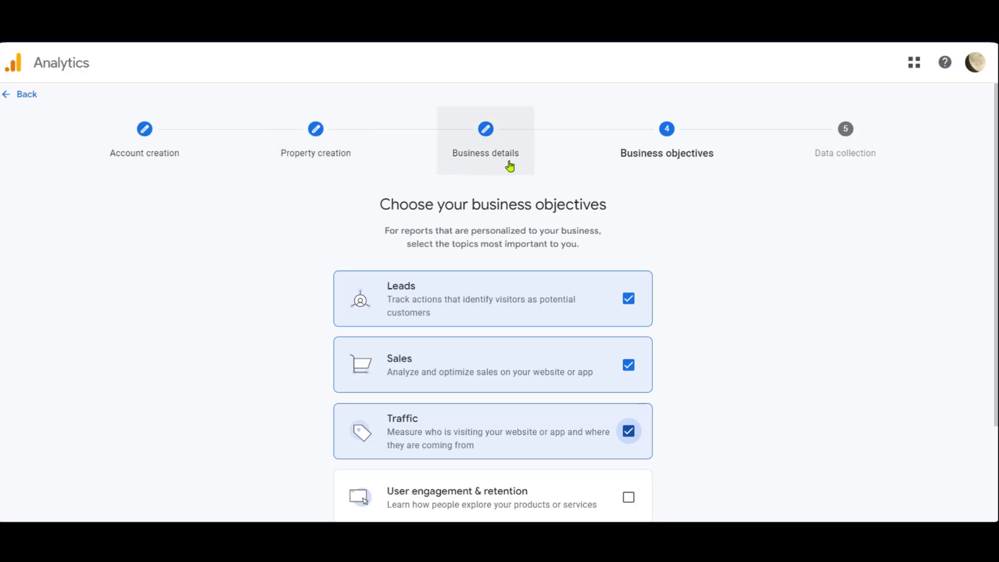
pyautogui.scroll(-2, 679, 203)
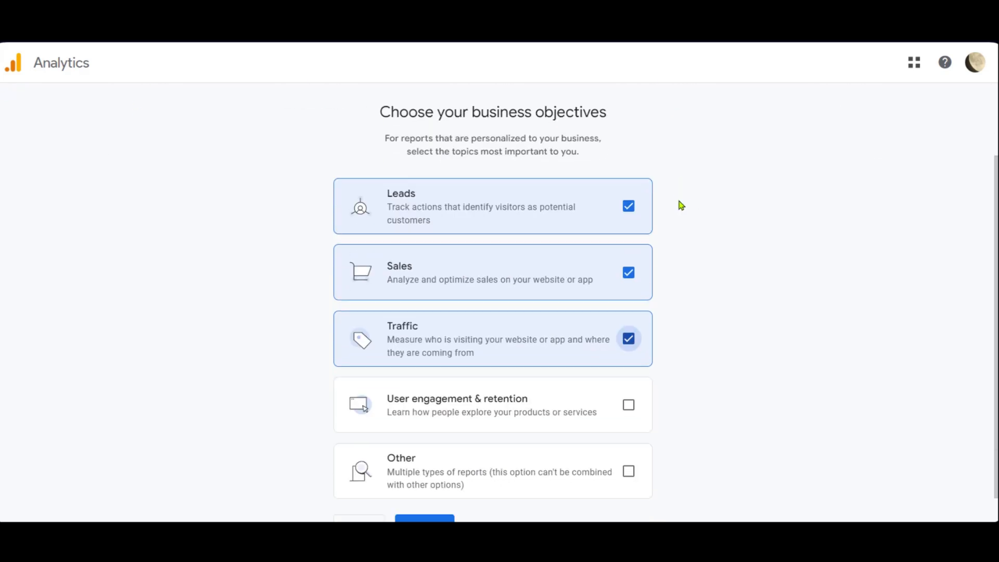
pyautogui.scroll(2, 680, 202)
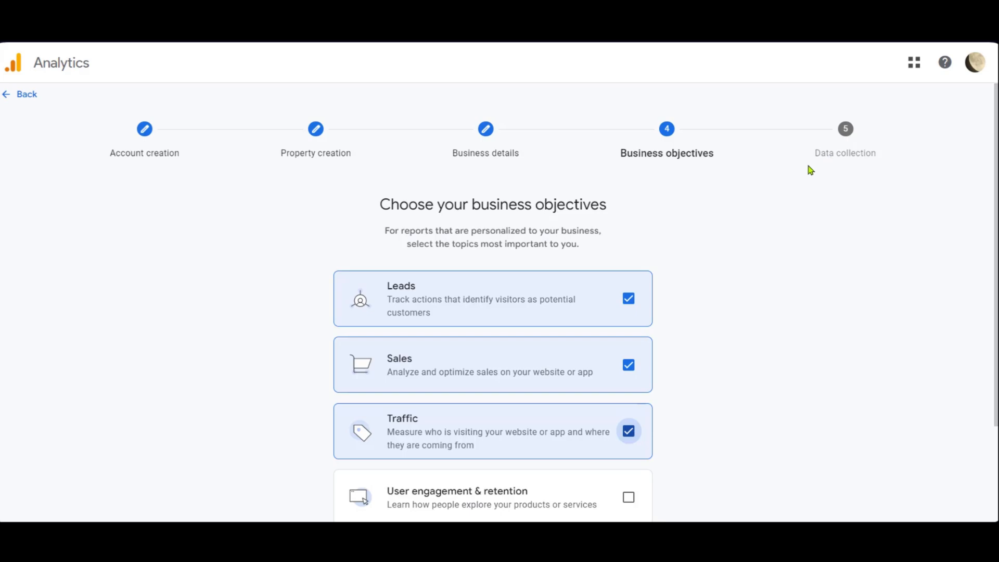
pyautogui.scroll(-2, 599, 288)
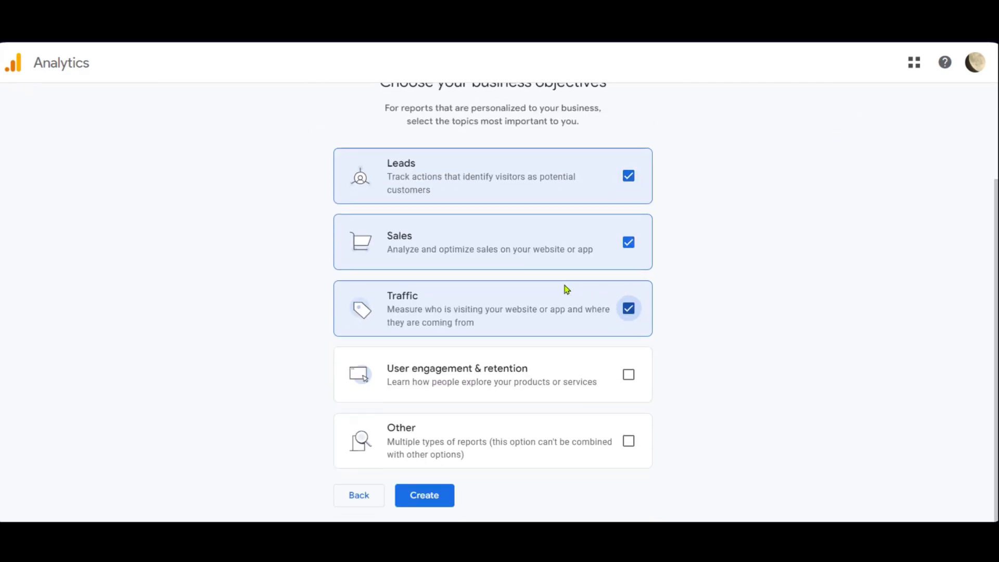
pyautogui.click(417, 497)
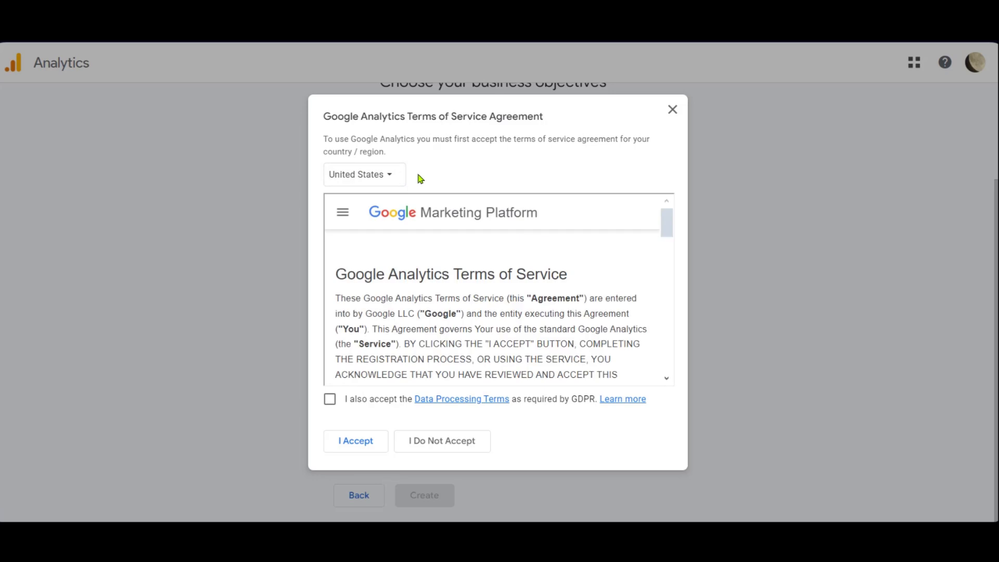
# - Accept the Terms of Service for United States including the Data Processing Terms, and choose Web as the data collection platform
pyautogui.click(377, 180)
pyautogui.click(384, 177)
pyautogui.scroll(-10, 454, 294)
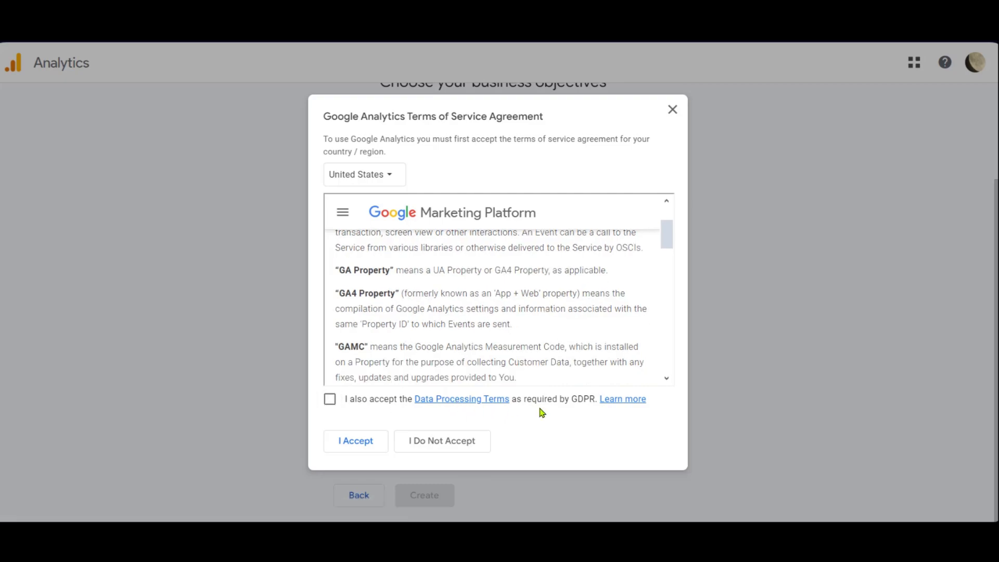
pyautogui.click(330, 399)
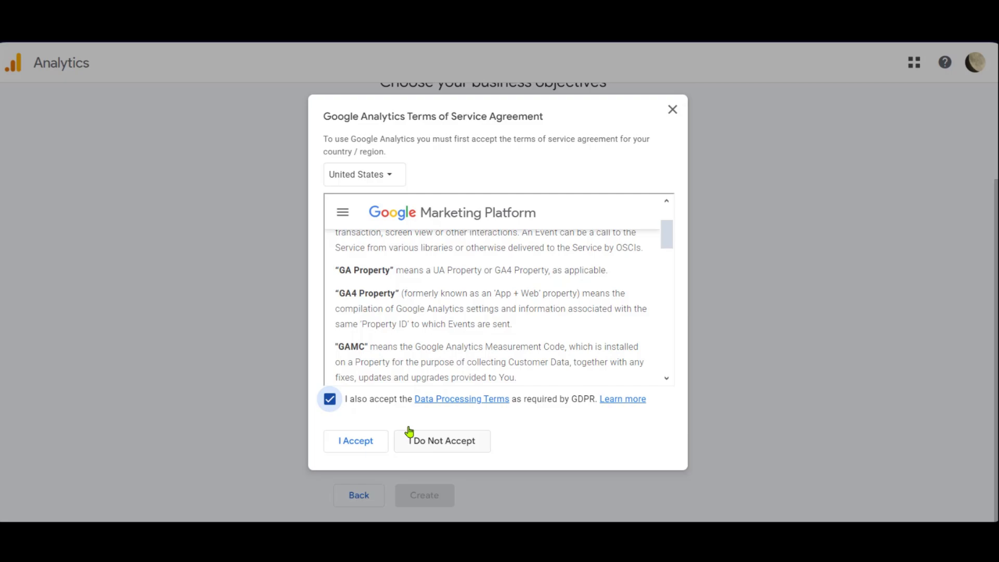
pyautogui.click(351, 445)
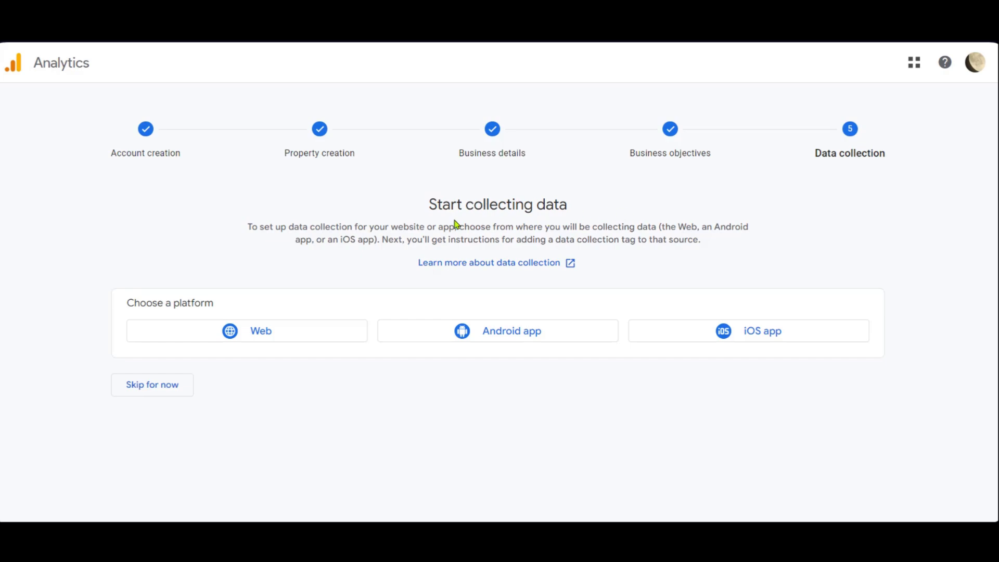
pyautogui.click(273, 342)
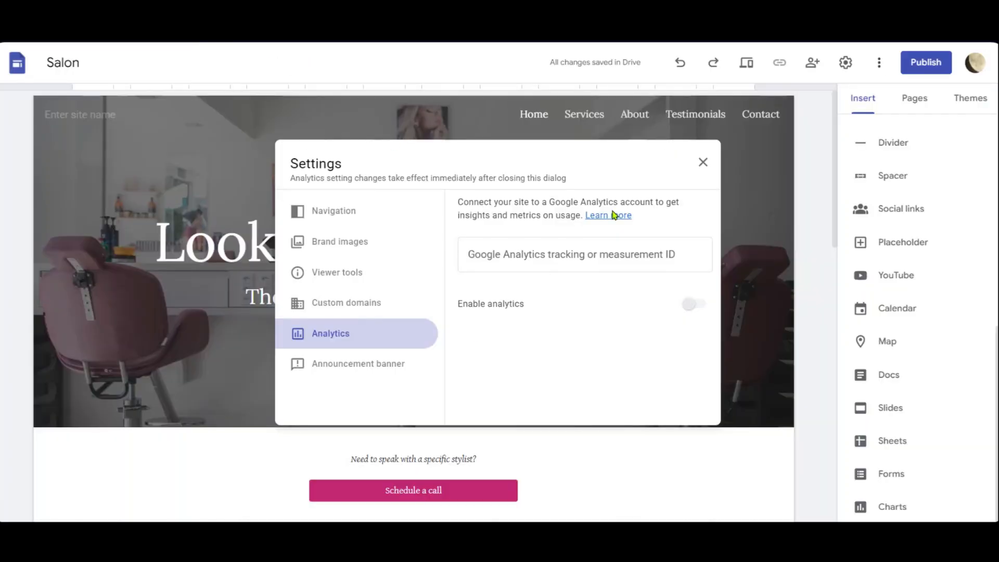
# - In Google Sites, close the site settings and publish the Salon site at the web address salonfair
pyautogui.click(683, 175)
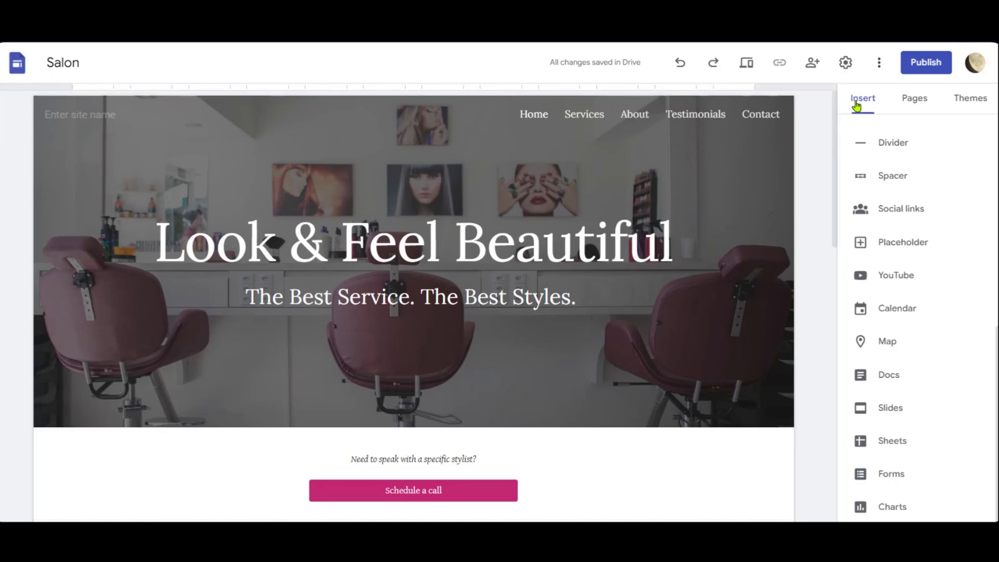
pyautogui.click(925, 64)
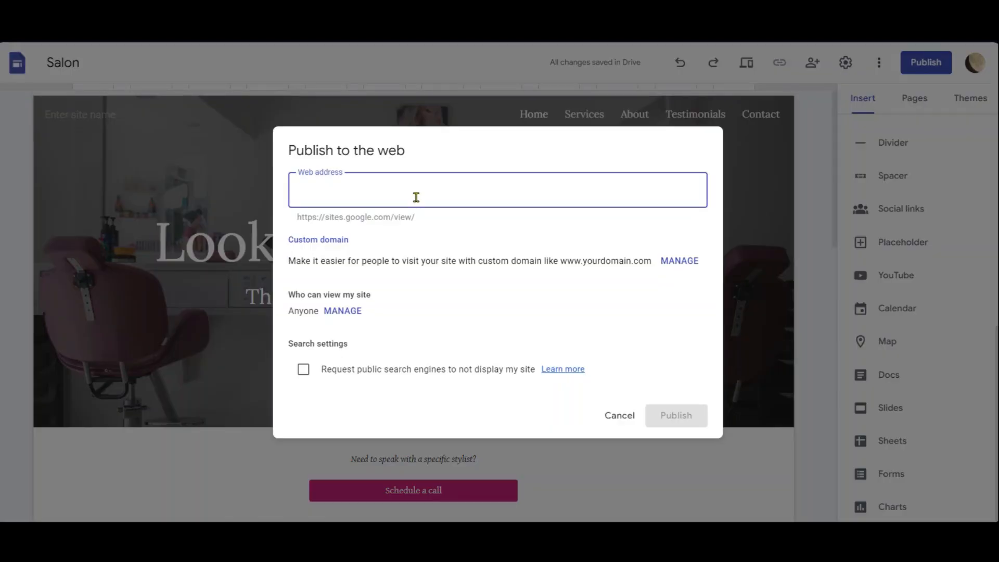
pyautogui.write('salonfair')
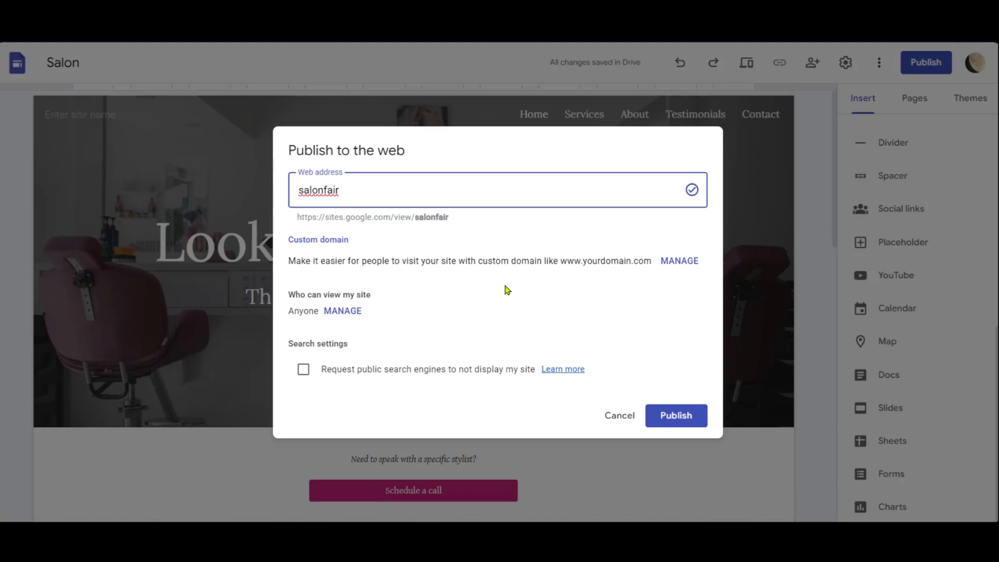
pyautogui.click(672, 415)
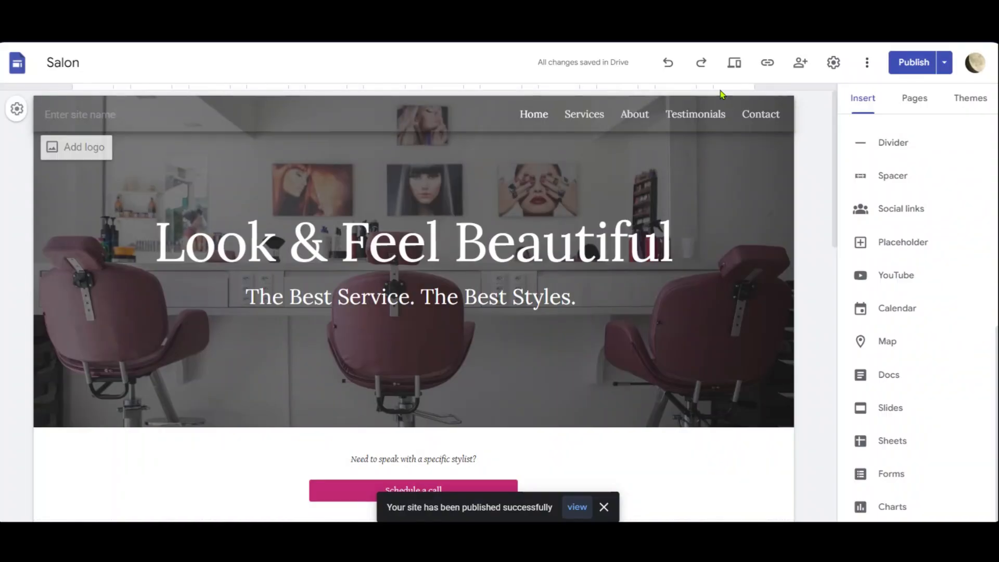
pyautogui.click(769, 64)
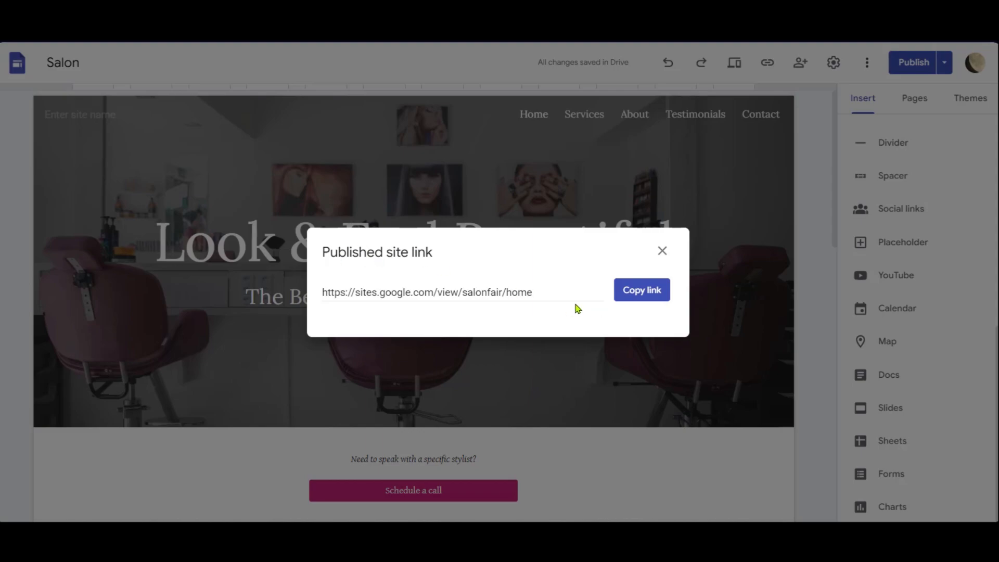
pyautogui.click(643, 292)
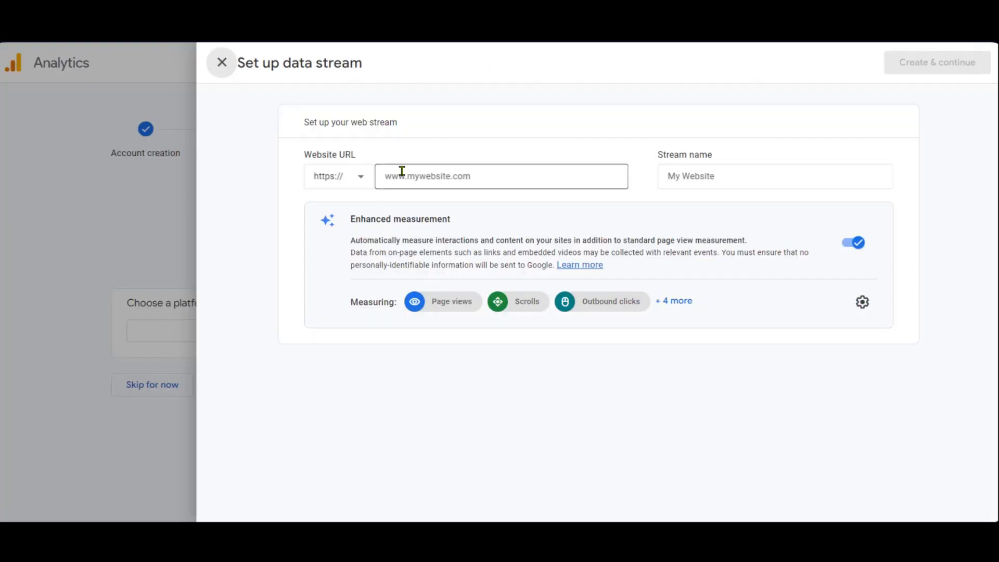
pyautogui.click(402, 174)
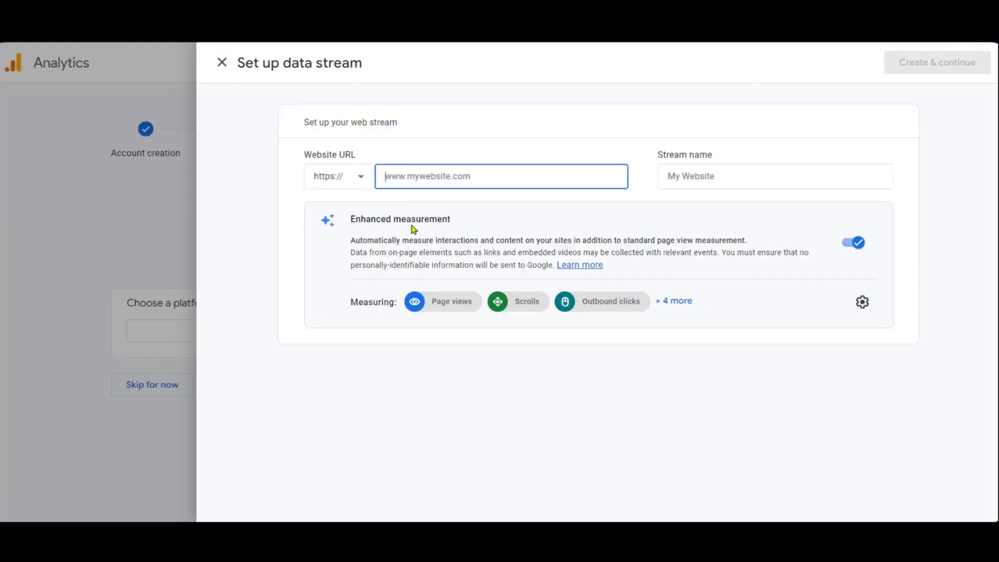
pyautogui.hotkey('ctrl', 'v')
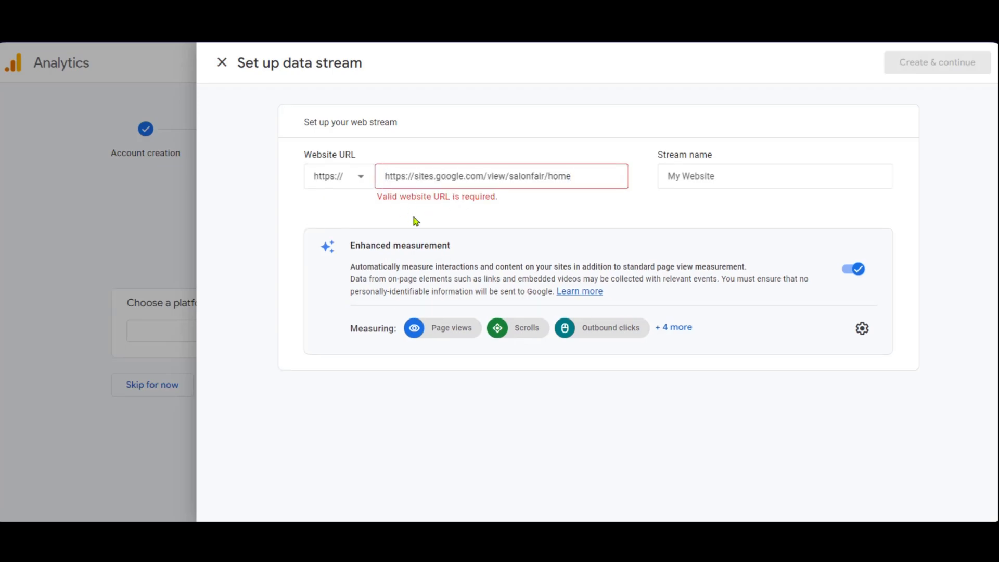
pyautogui.click(410, 179)
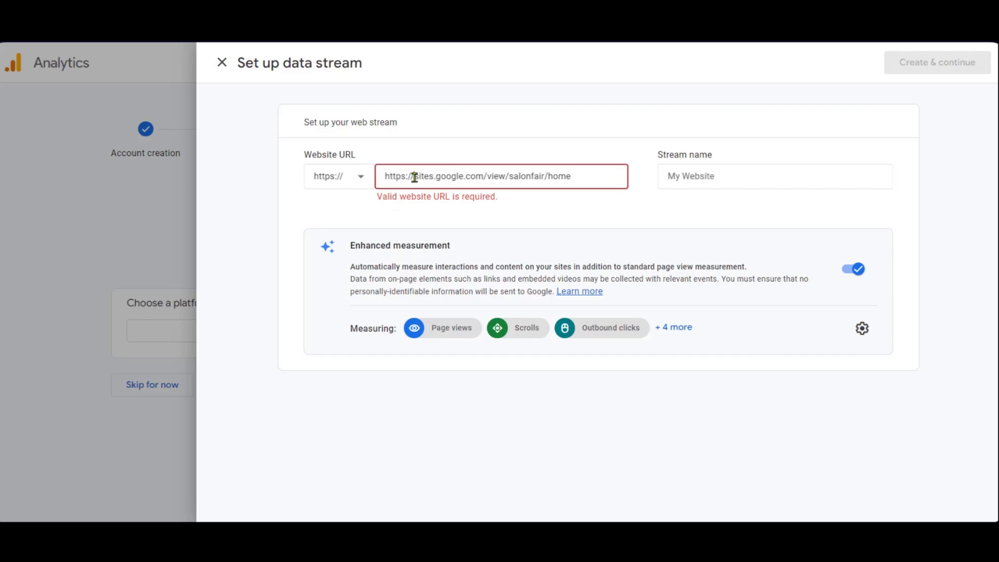
pyautogui.press('BackSpace')
pyautogui.press('BackSpace')
pyautogui.press('BackSpace')
pyautogui.press('BackSpace')
pyautogui.press('BackSpace')
pyautogui.press('BackSpace')
pyautogui.press('BackSpace')
pyautogui.press('BackSpace')
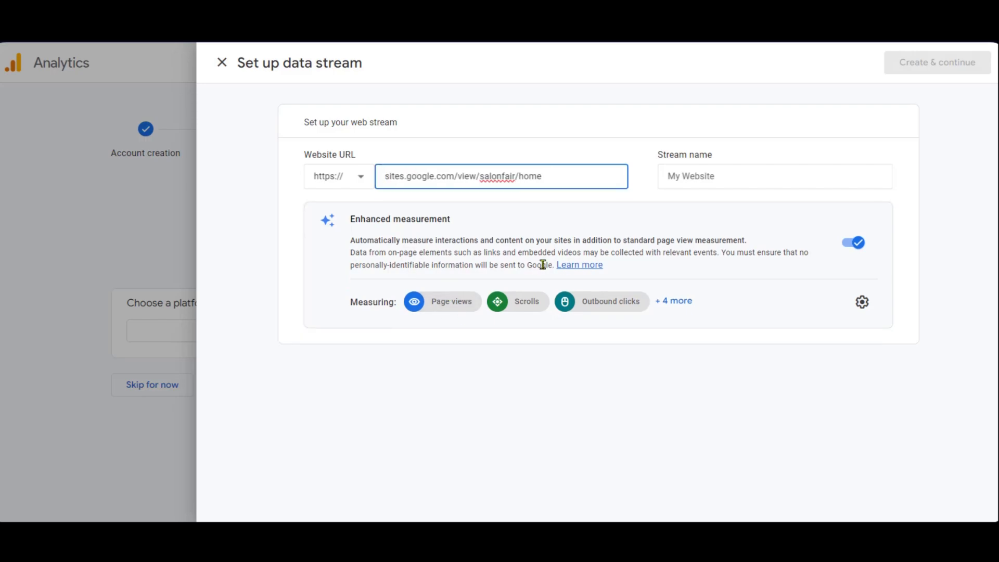
# - Name the web stream SalonFair and create it with enhanced measurement kept on
pyautogui.click(724, 181)
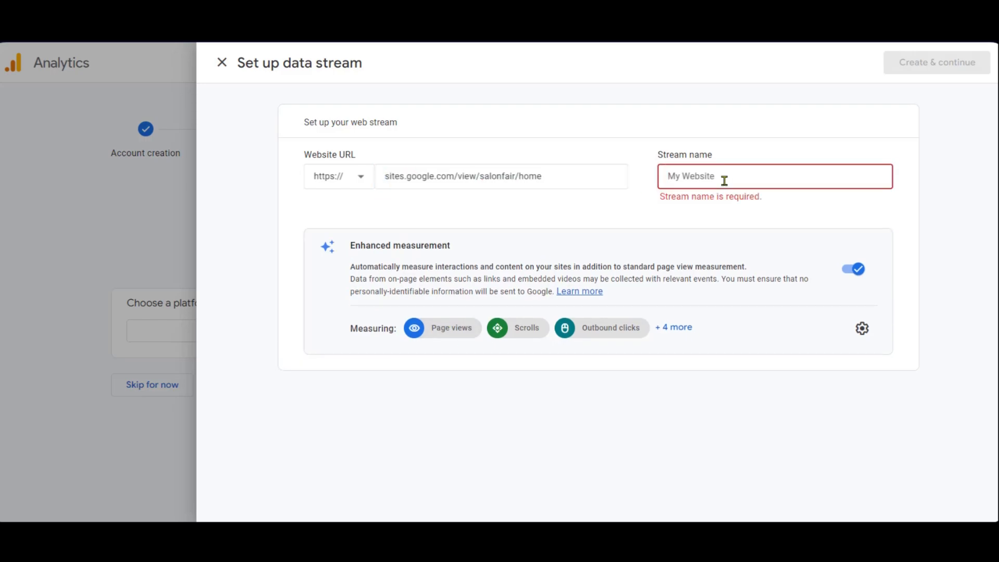
pyautogui.write('SalonFair')
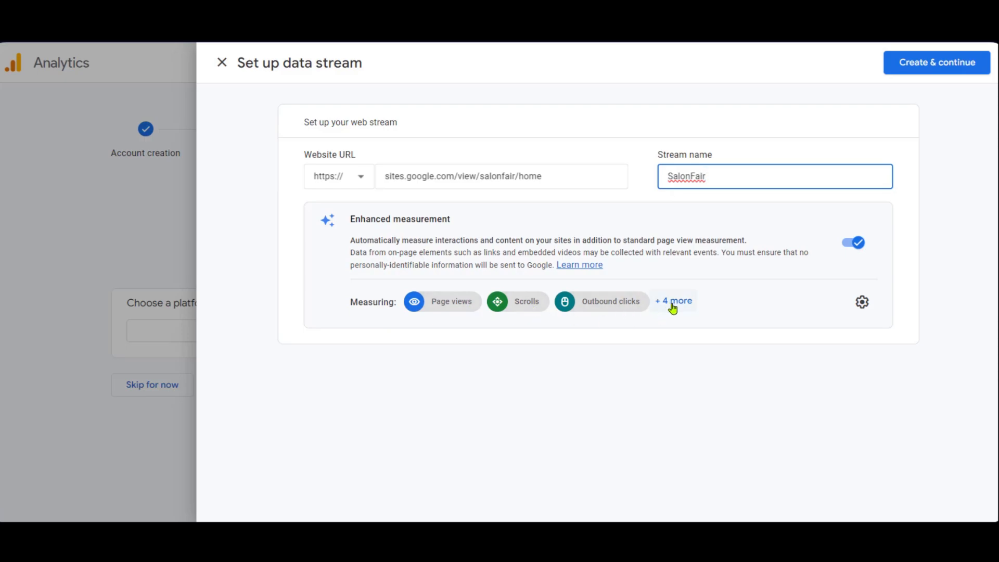
pyautogui.click(910, 68)
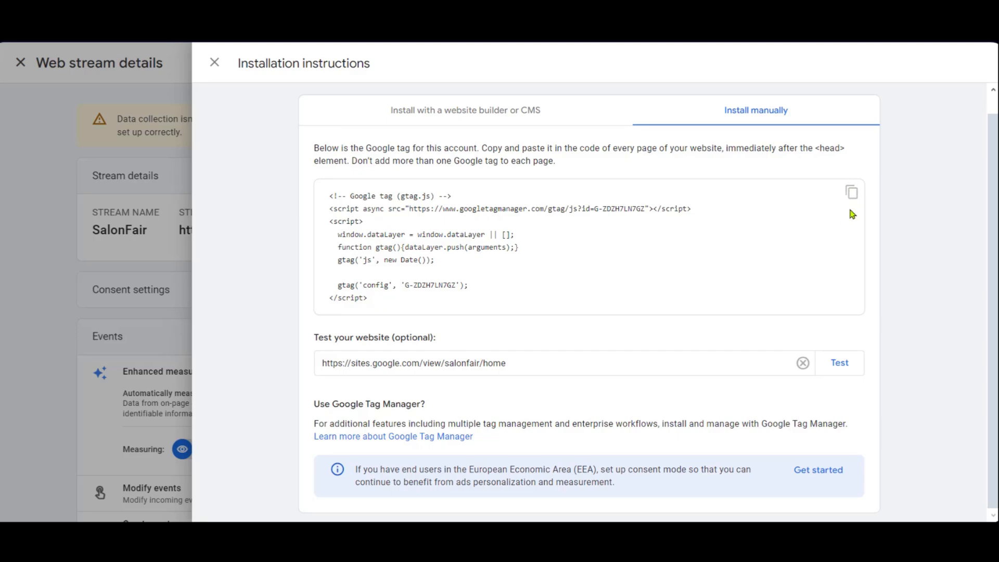
# - Copy the Google tag from the manual installation instructions and insert it as embed code on the Google Sites home page
pyautogui.click(852, 192)
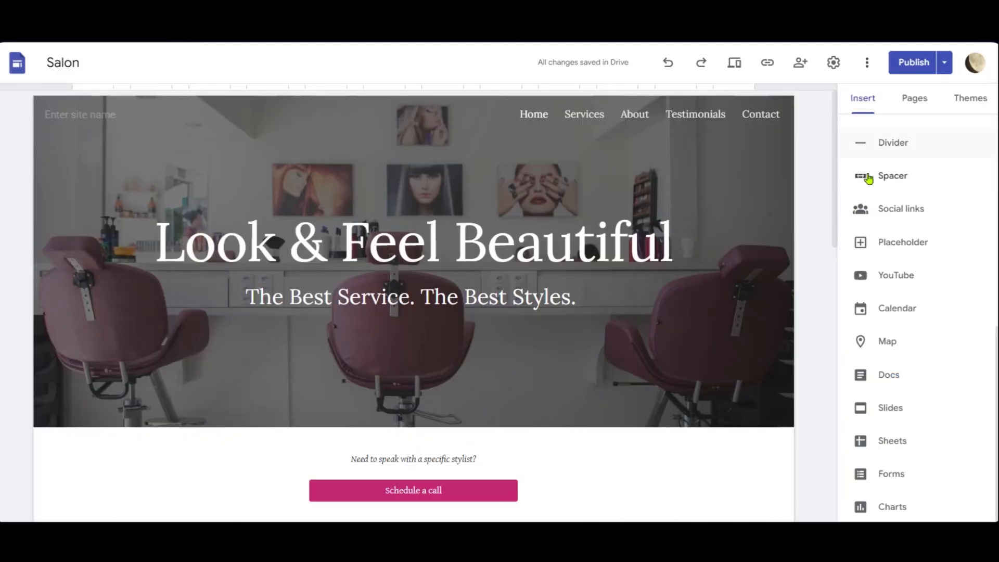
pyautogui.scroll(5, 866, 193)
pyautogui.click(869, 196)
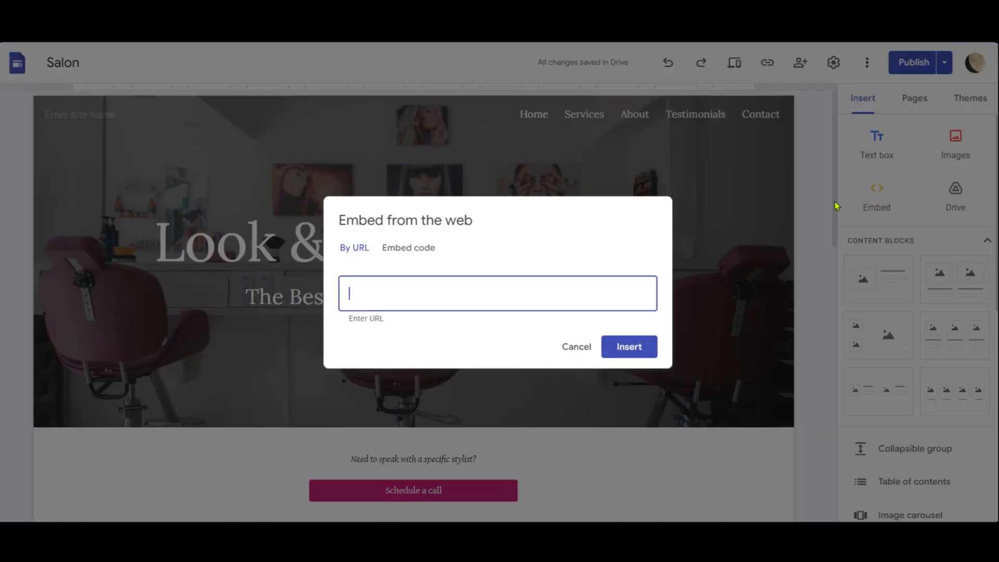
pyautogui.click(410, 253)
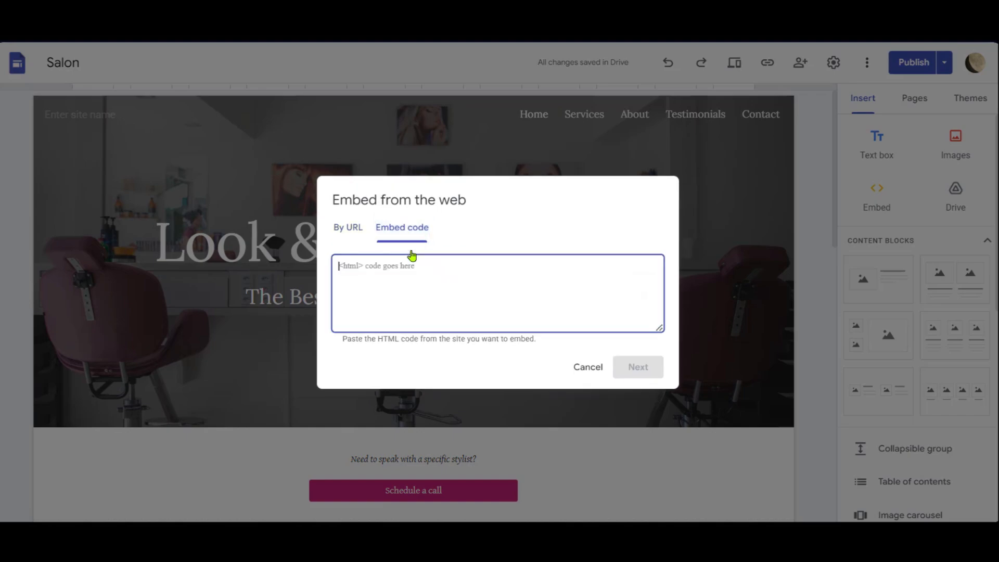
pyautogui.click(417, 286)
pyautogui.hotkey('ctrl', 'v')
pyautogui.click(634, 371)
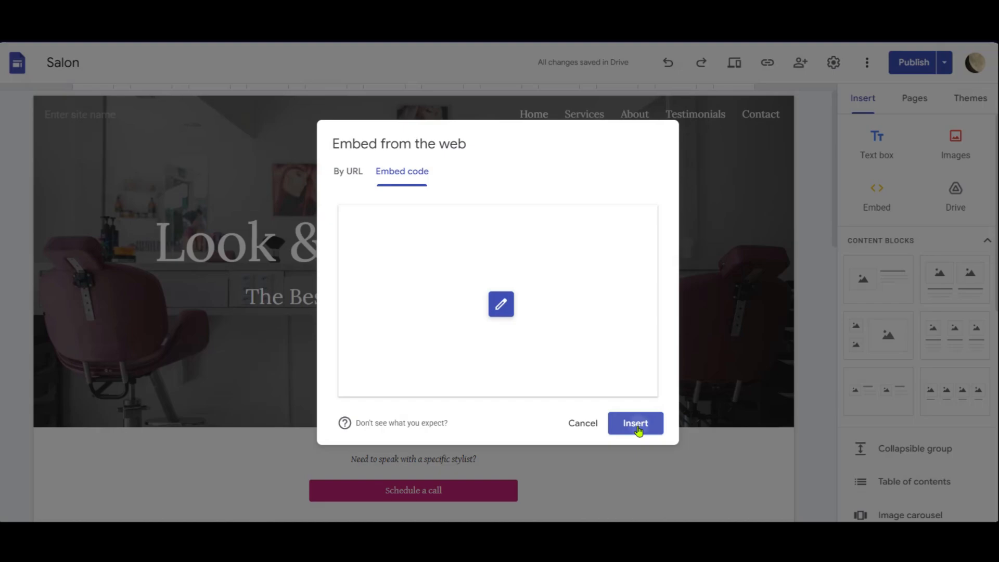
pyautogui.click(637, 426)
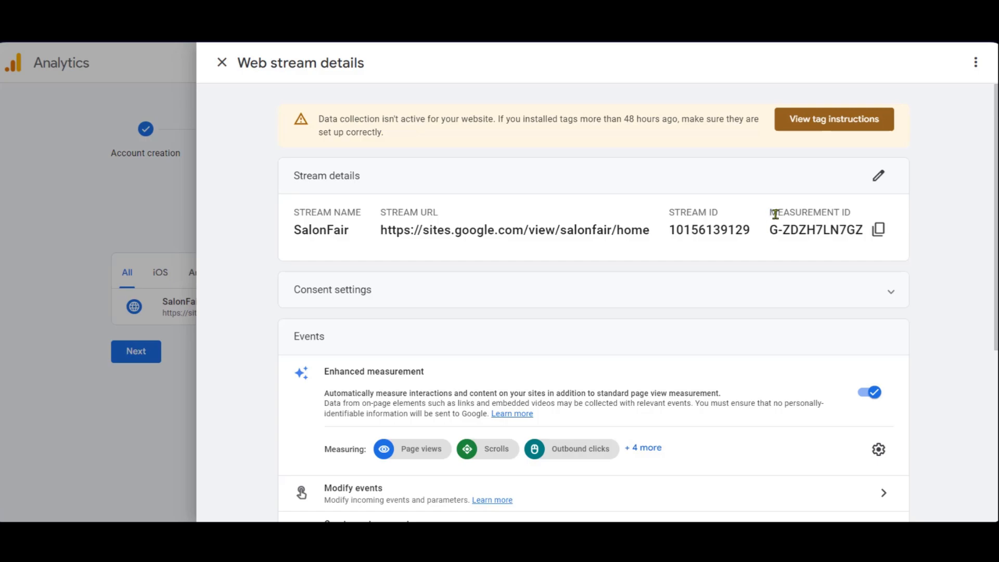
# - Copy the web stream's measurement ID from Google Analytics into the Google Sites analytics settings, with analytics enabled, and close the settings
pyautogui.click(878, 231)
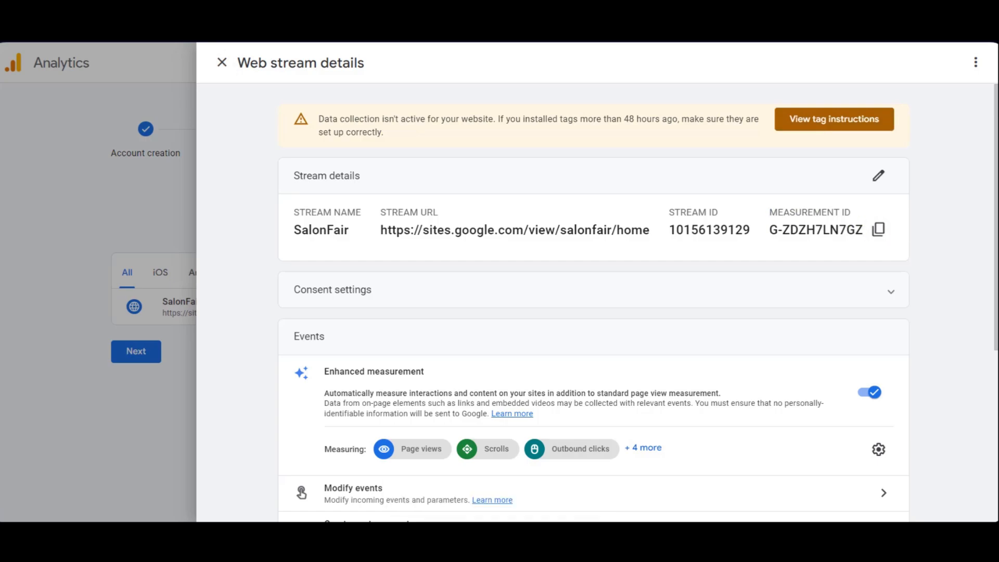
pyautogui.hotkey('ctrl', 'Tab')
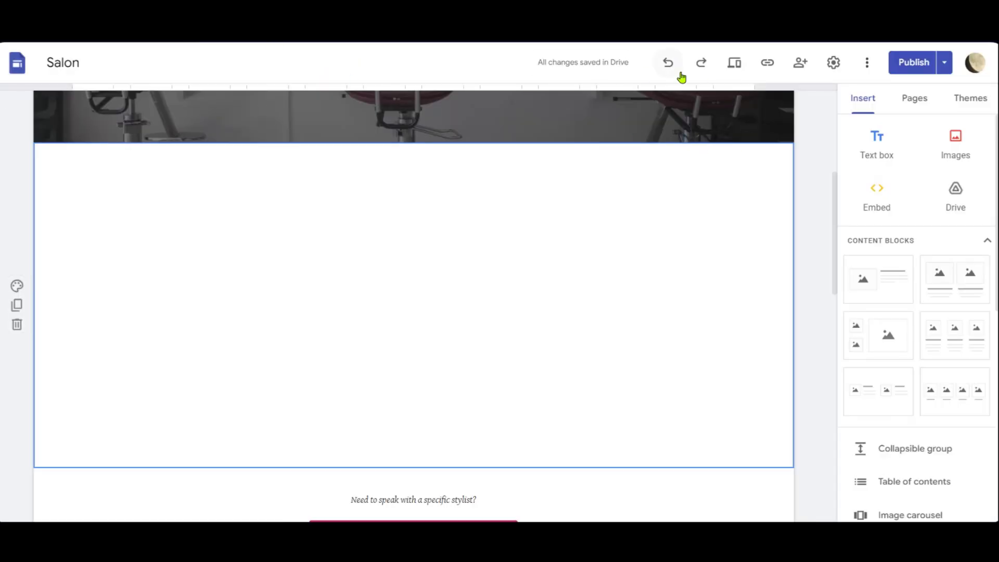
pyautogui.click(832, 63)
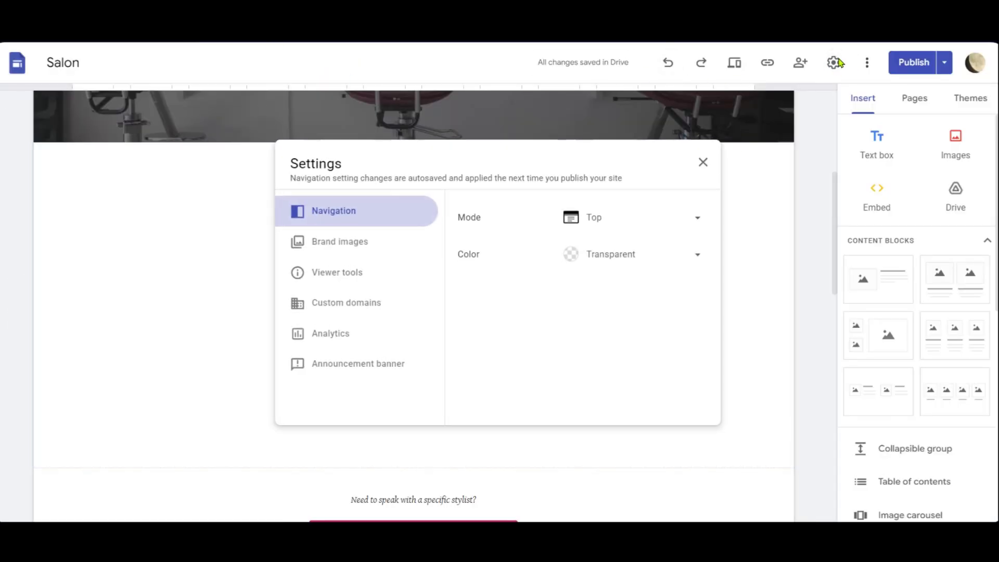
pyautogui.click(331, 342)
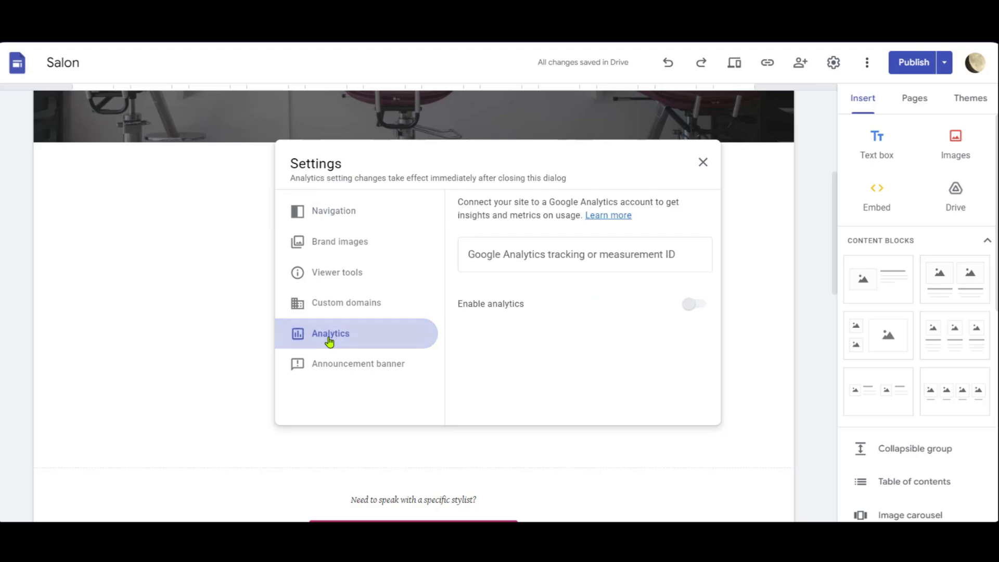
pyautogui.click(531, 254)
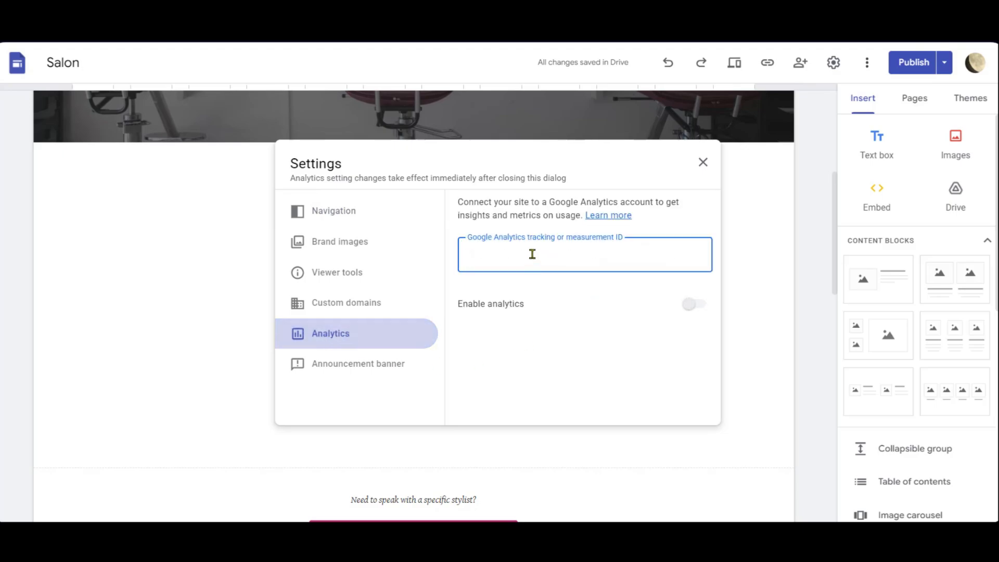
pyautogui.hotkey('ctrl', 'v')
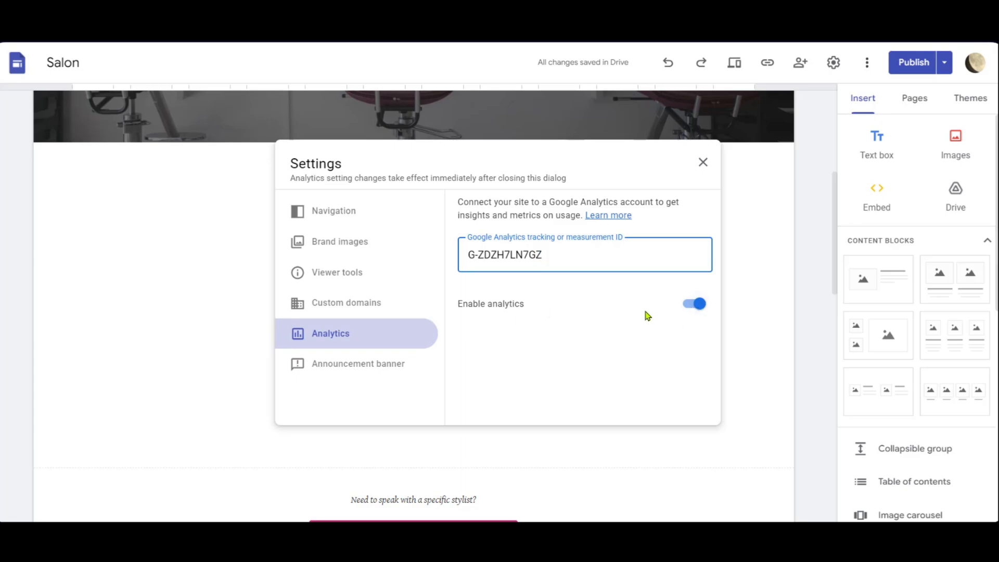
pyautogui.click(703, 165)
pyautogui.click(702, 164)
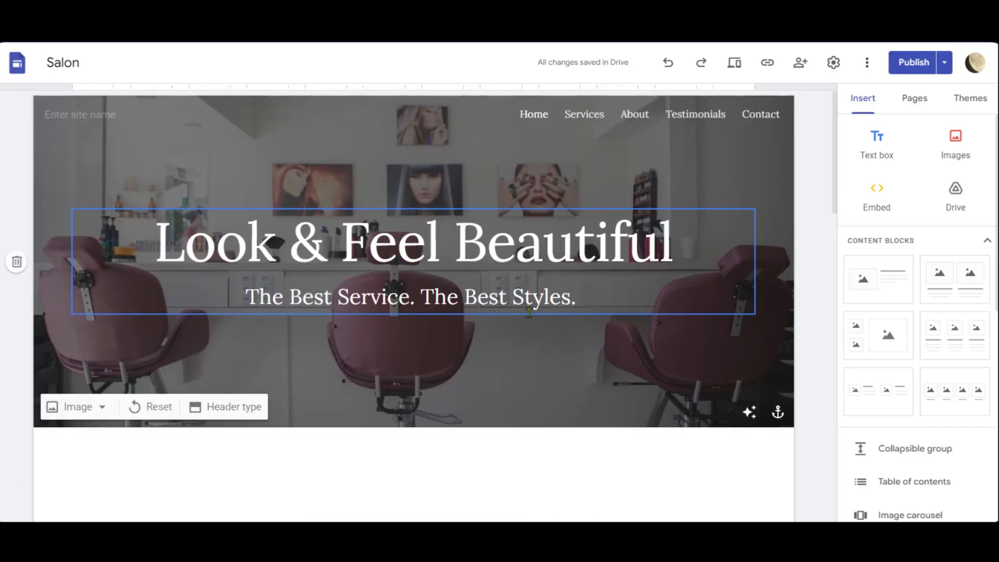
# - Review and publish the updated Home page of the Salon site, and open the published site
pyautogui.click(934, 65)
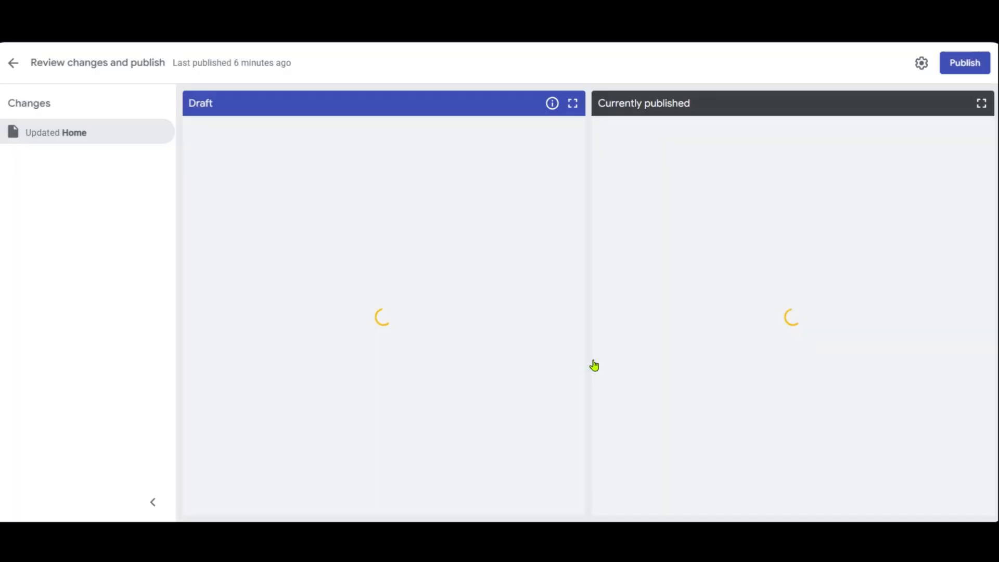
pyautogui.click(965, 63)
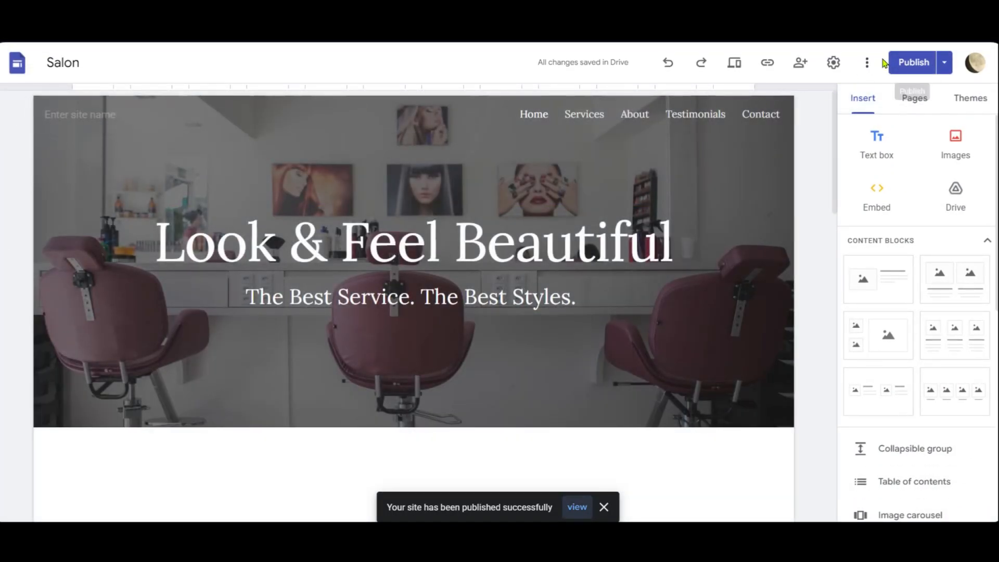
pyautogui.click(945, 64)
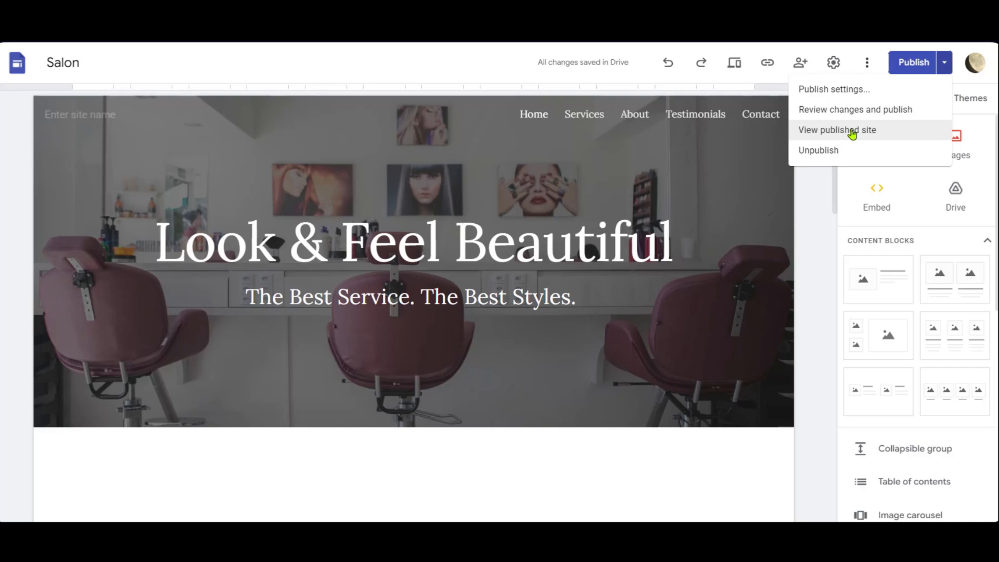
pyautogui.click(851, 133)
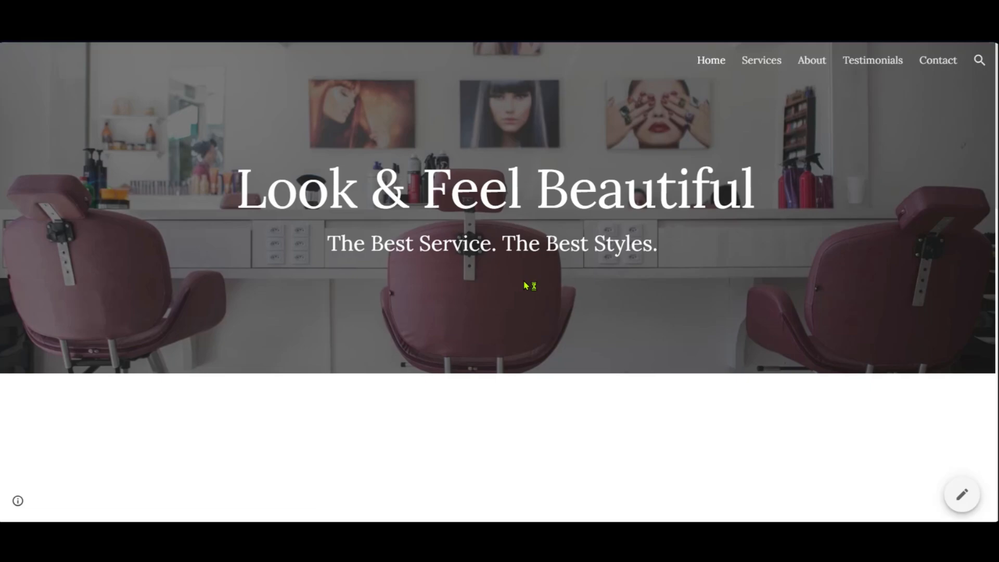
# - Browse the published site's Home, Contact and About pages to generate test visits
pyautogui.scroll(-10, 729, 156)
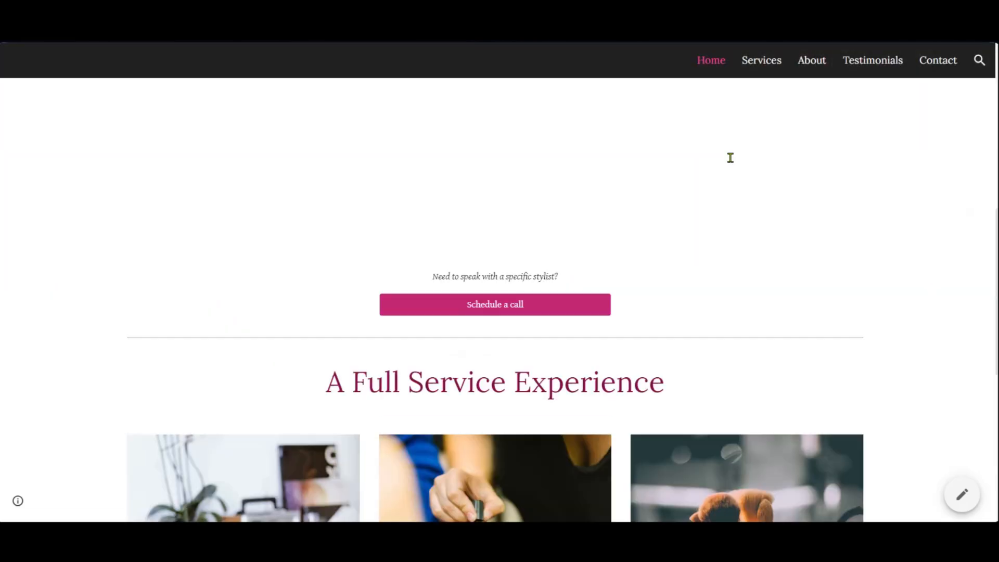
pyautogui.scroll(-4, 731, 162)
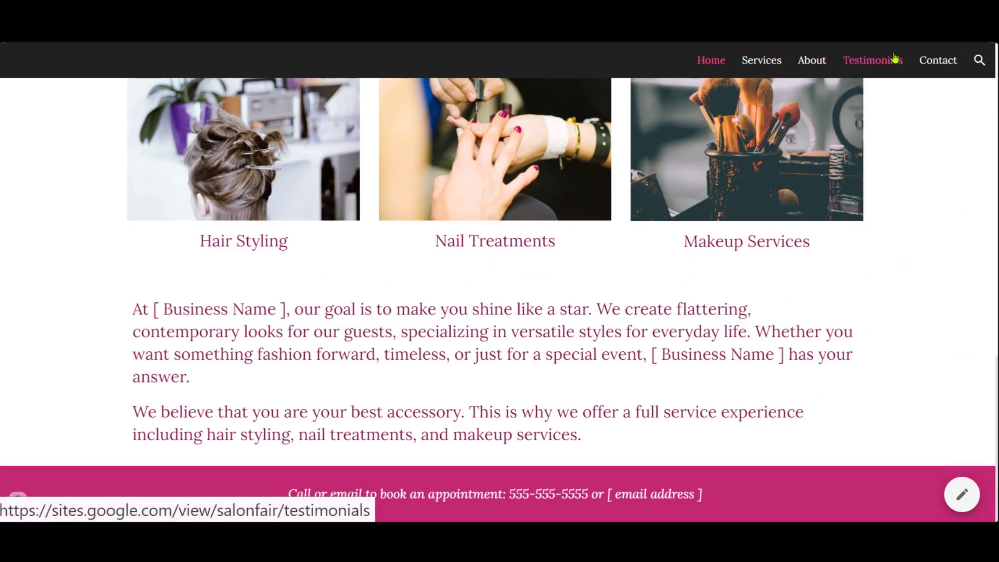
pyautogui.click(938, 60)
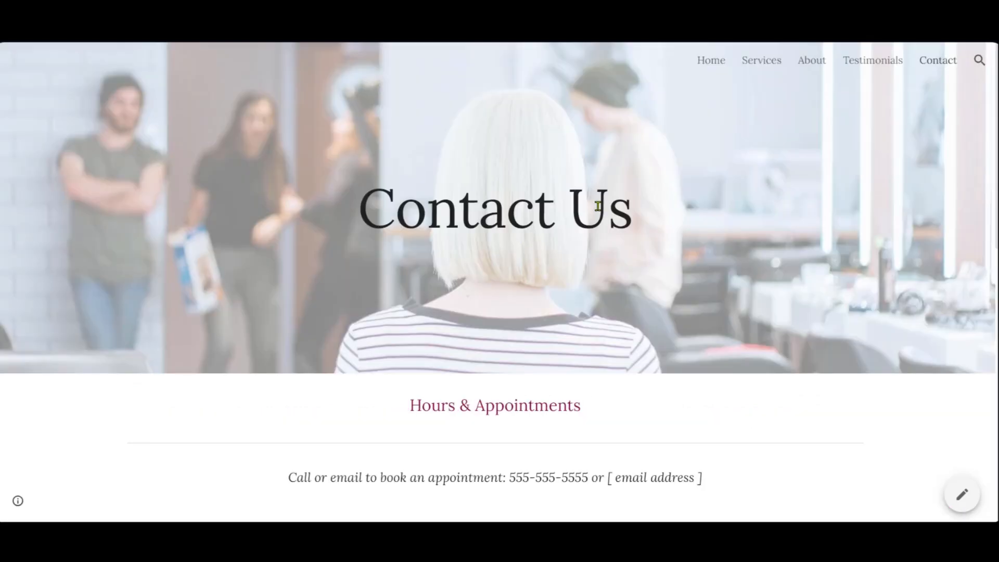
pyautogui.click(817, 63)
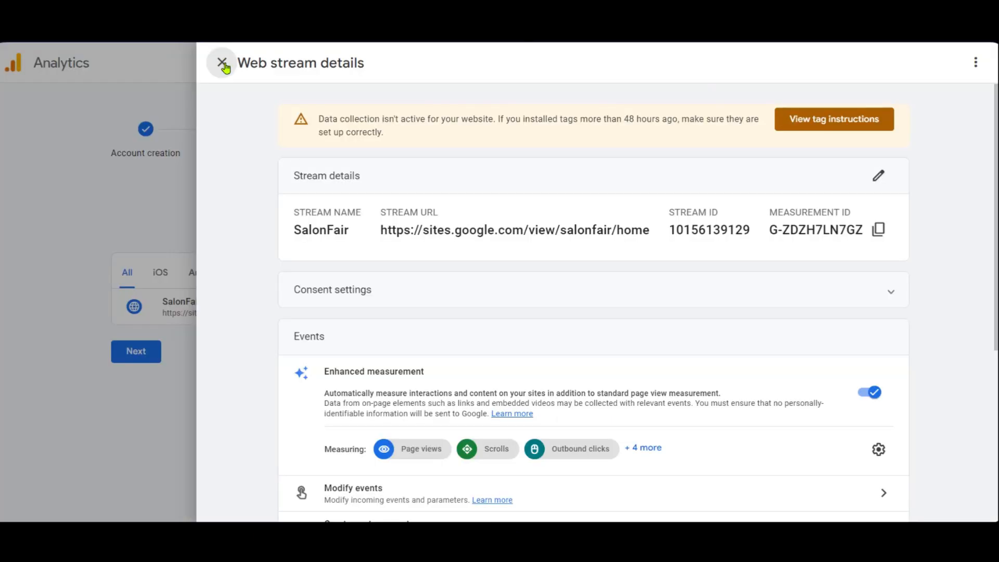
# - Switch to Google Analytics, close the web stream details, finish the data collection setup and continue to Home
pyautogui.click(223, 62)
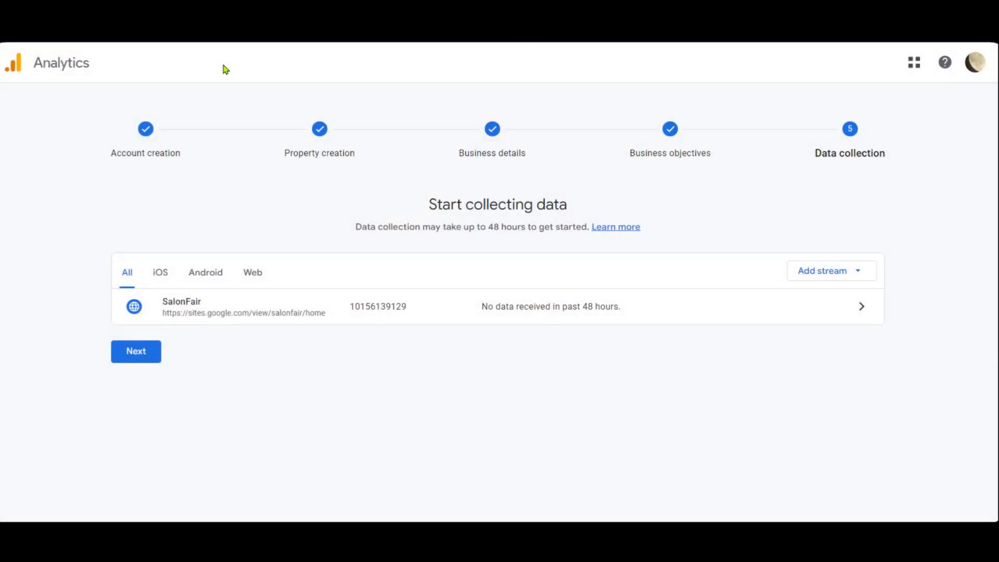
pyautogui.click(136, 357)
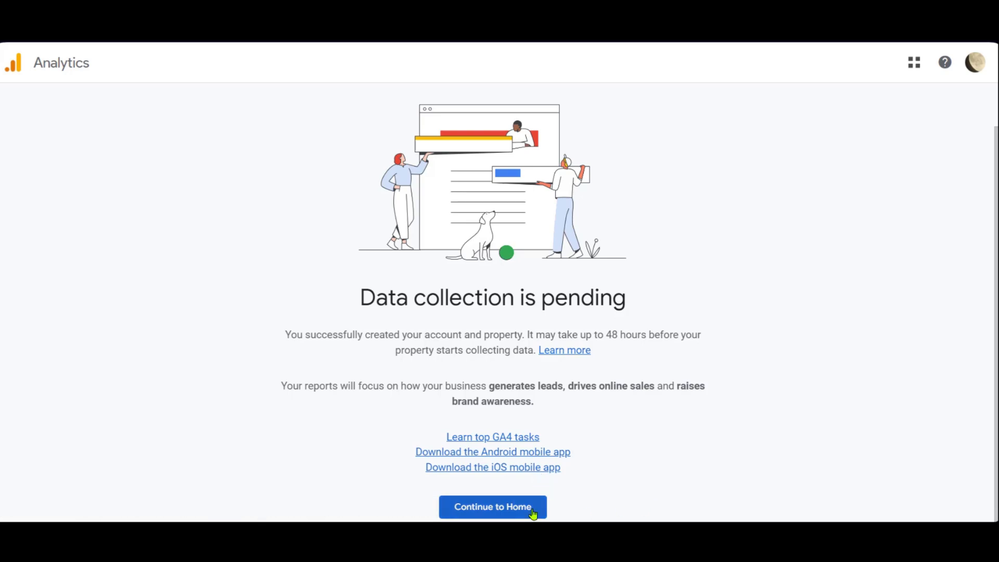
pyautogui.click(505, 509)
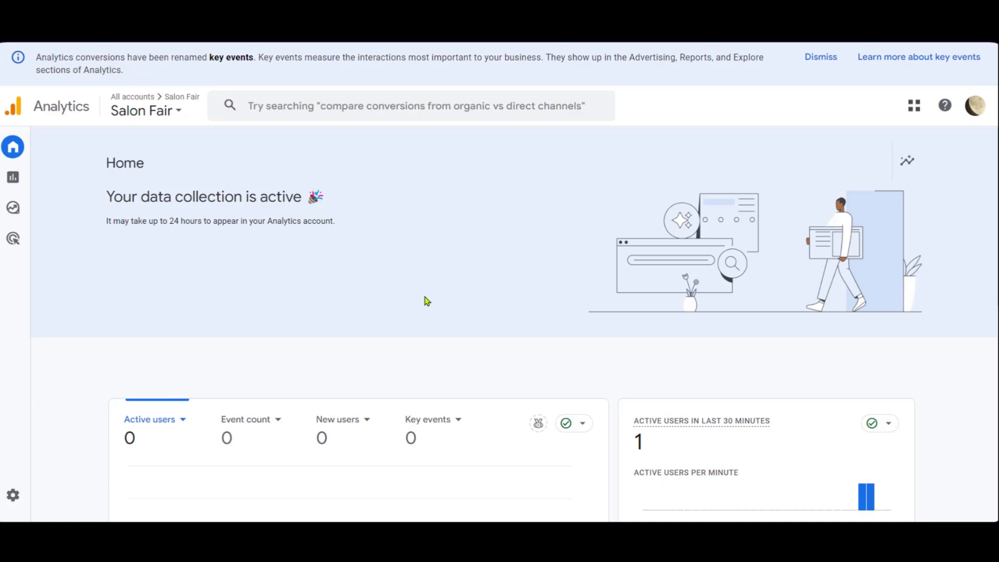
# - Open the Salon Fair property's realtime overview from the Analytics home page and examine its active users and page views
pyautogui.scroll(-2, 582, 307)
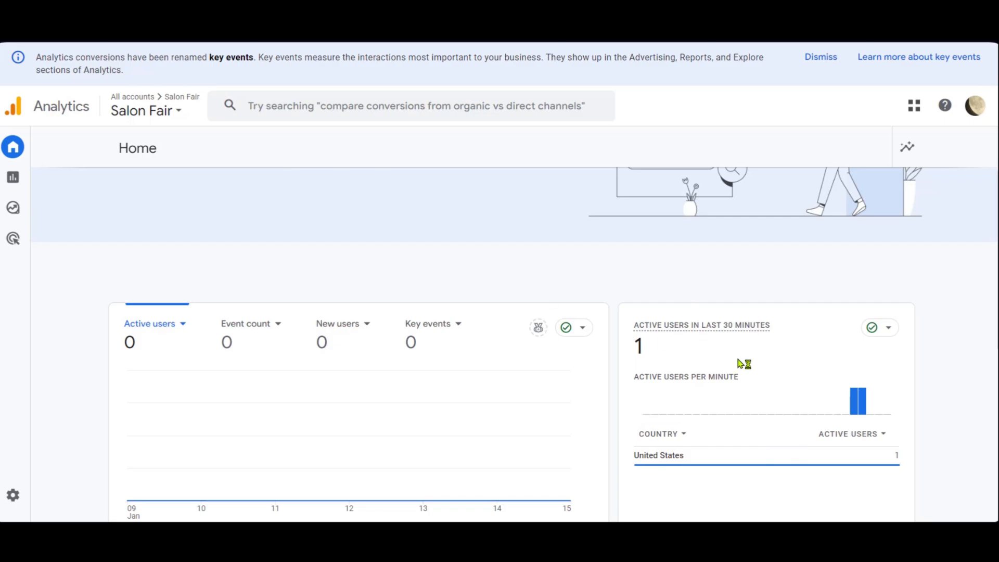
pyautogui.scroll(-2, 742, 363)
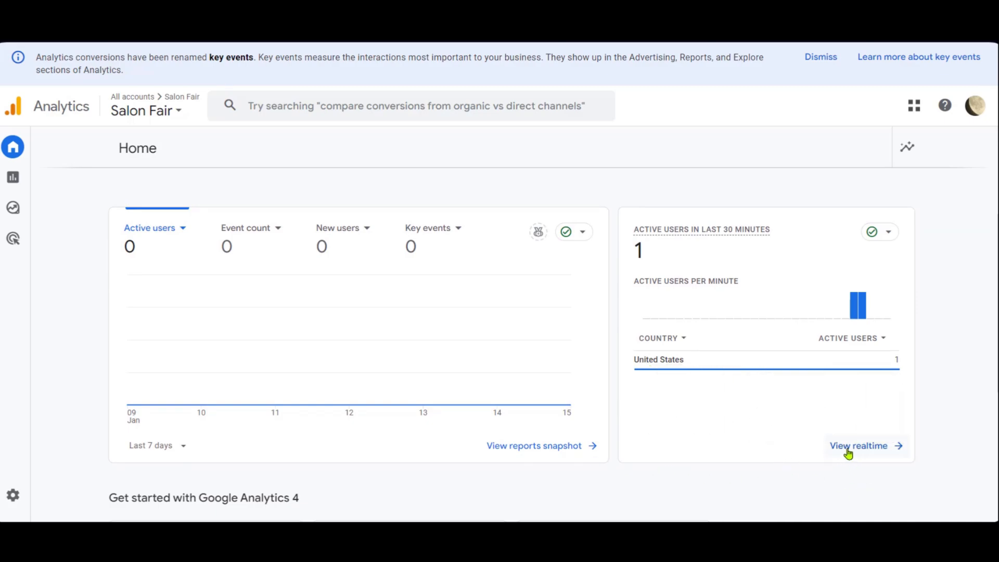
pyautogui.click(878, 447)
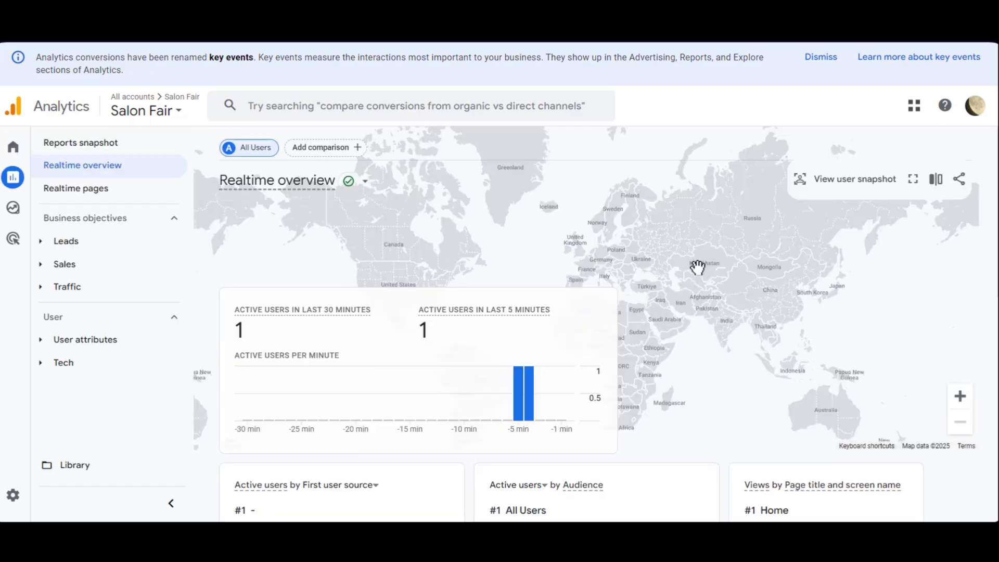
pyautogui.scroll(-1, 653, 266)
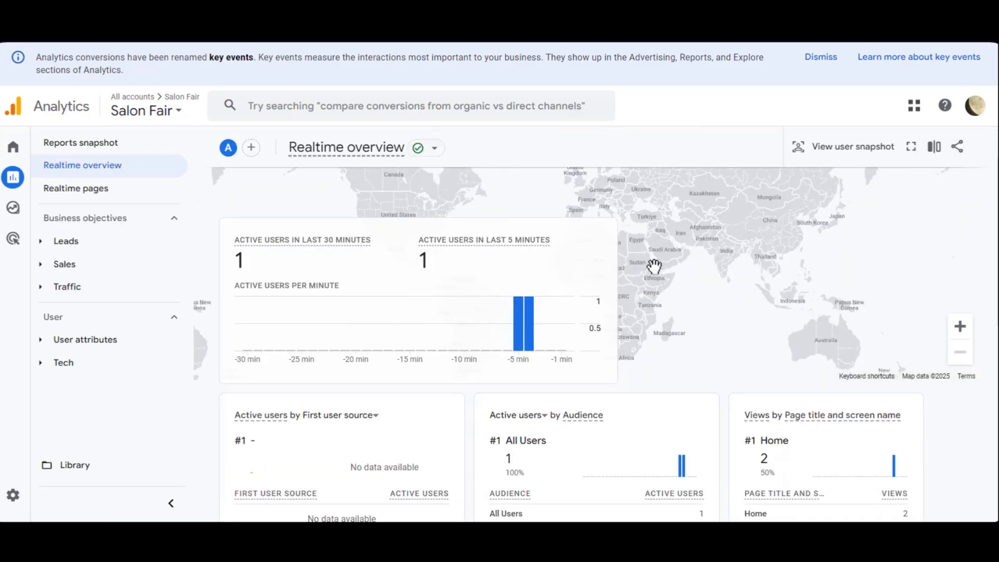
pyautogui.scroll(1, 377, 211)
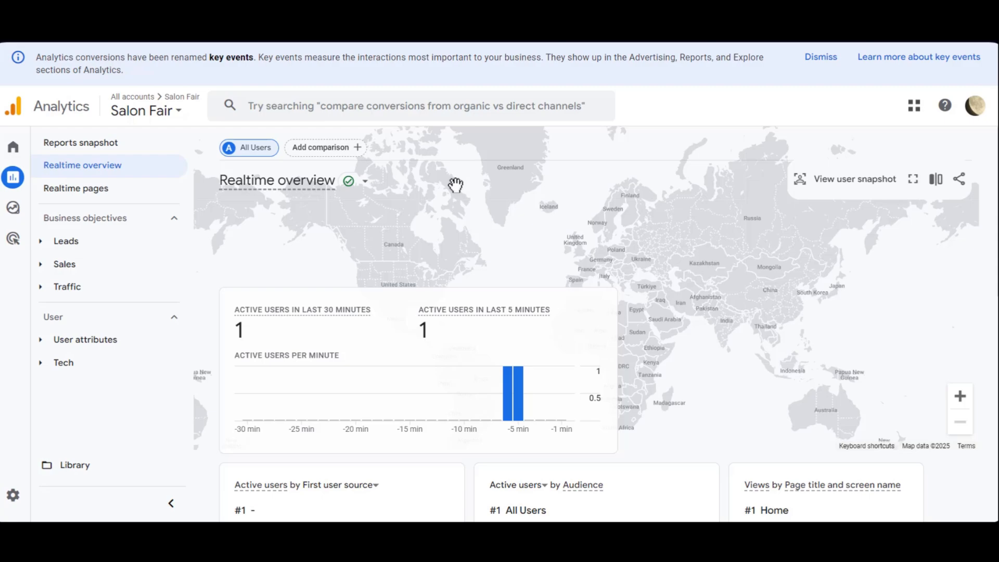
pyautogui.moveTo(455, 184); pyautogui.dragTo(456, 186)
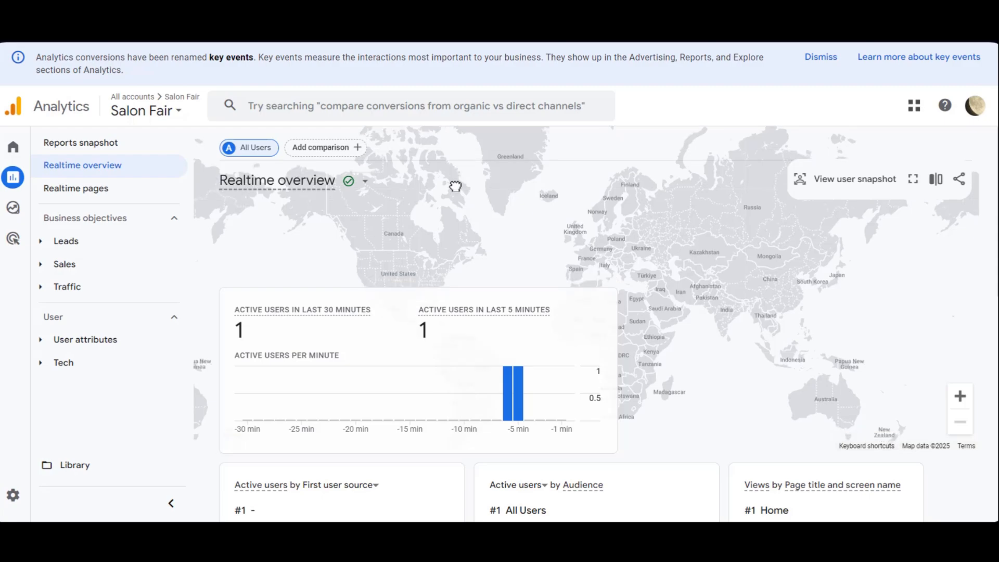